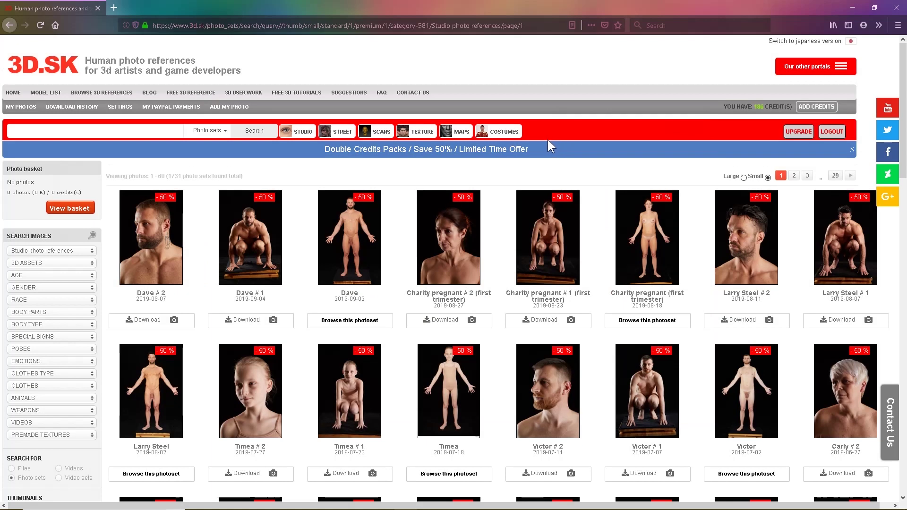
- Browse the 3D.SK Studio, Street, 3D Assets and Head textures result pages
scroll(548, 140, "down", 5)
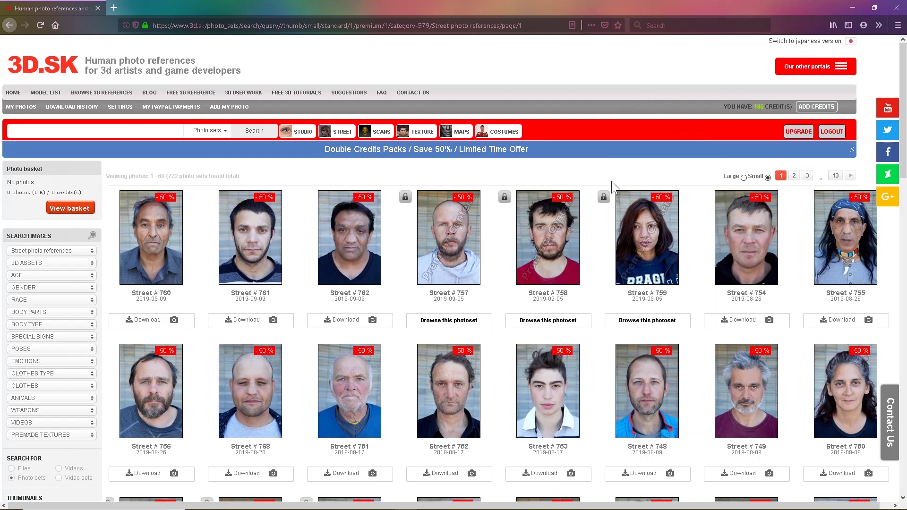
scroll(612, 181, "down", 1)
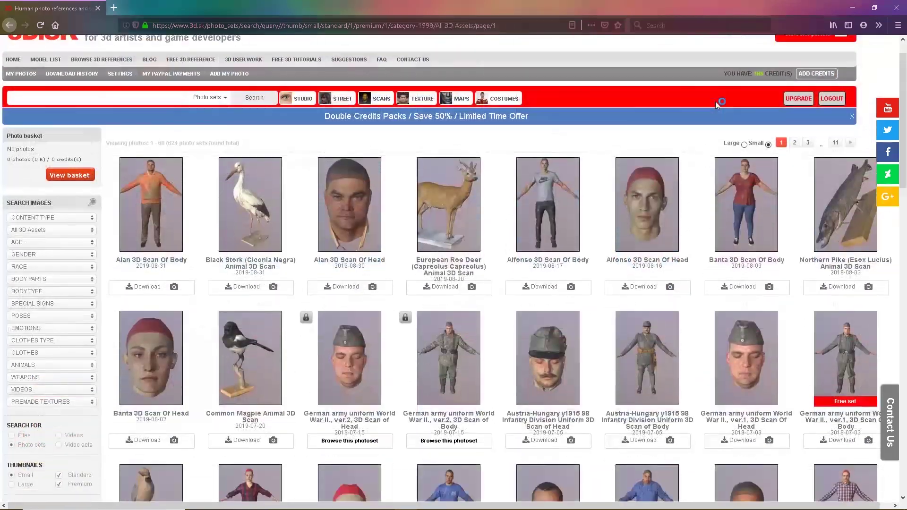
scroll(715, 101, "down", 10)
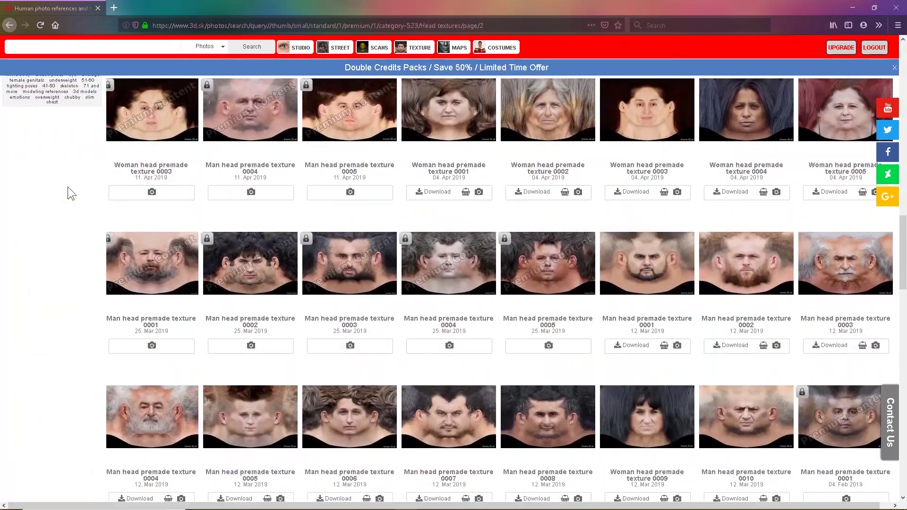
scroll(68, 188, "down", 5)
scroll(67, 188, "down", 1)
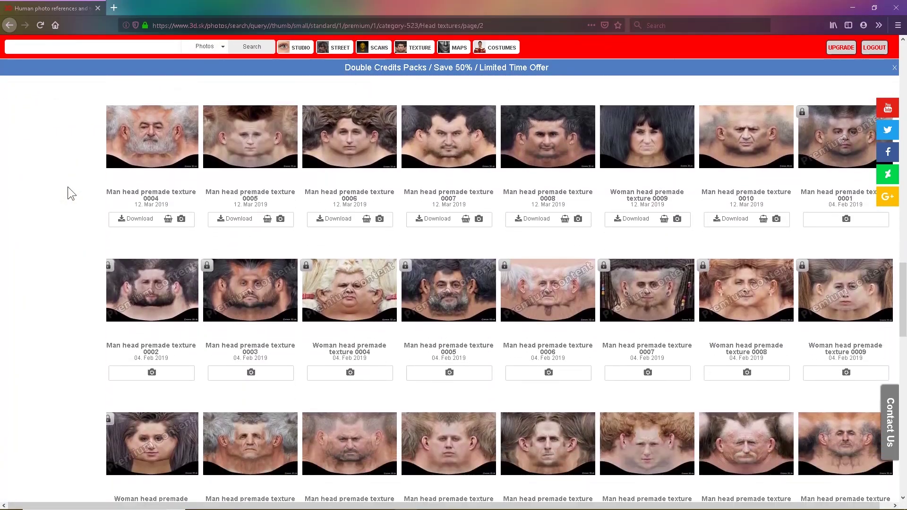
scroll(68, 188, "down", 5)
scroll(68, 189, "down", 8)
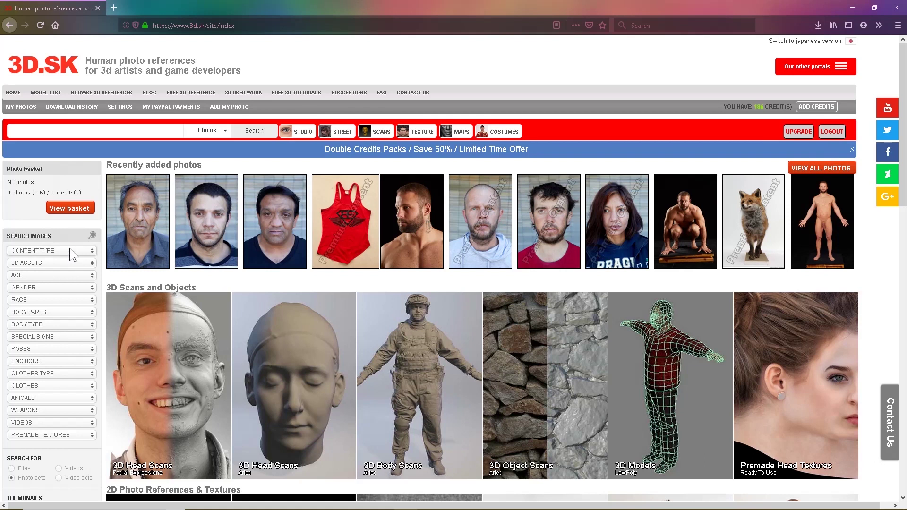
- Filter the 3D.SK search to Studio photo references and Woman, then browse the 923 results
left_click(70, 249)
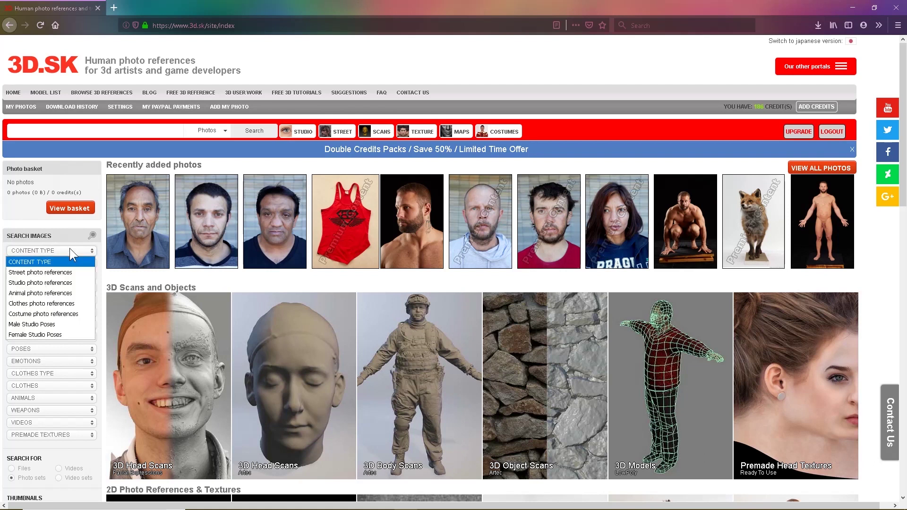
left_click(68, 283)
scroll(68, 283, "down", 3)
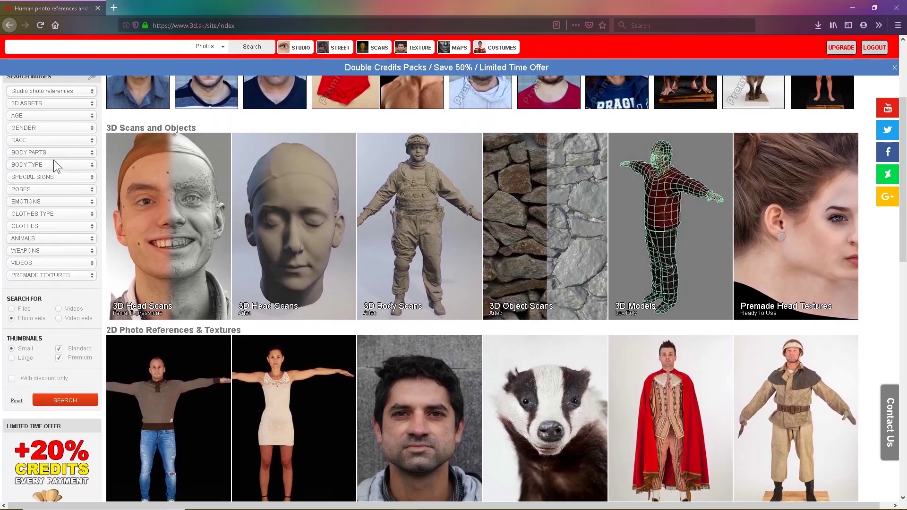
left_click(53, 127)
left_click(58, 163)
left_click(67, 400)
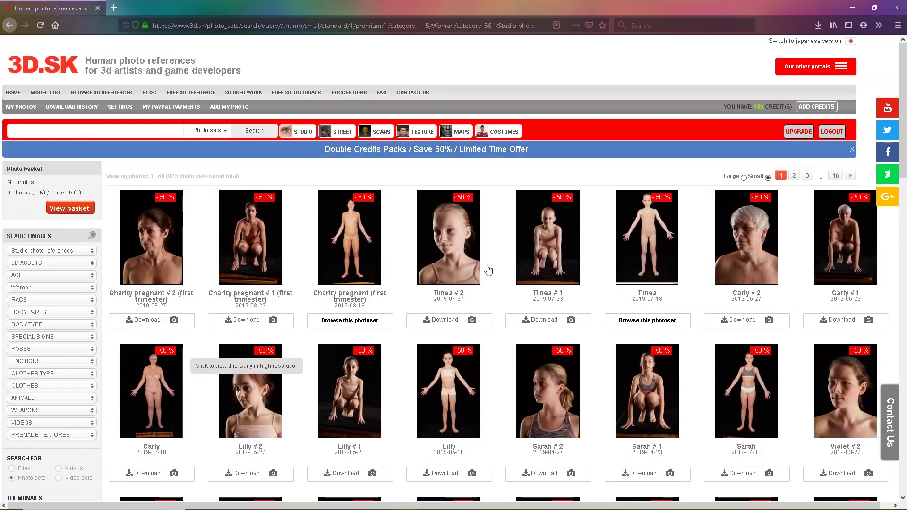
scroll(457, 276, "down", 3)
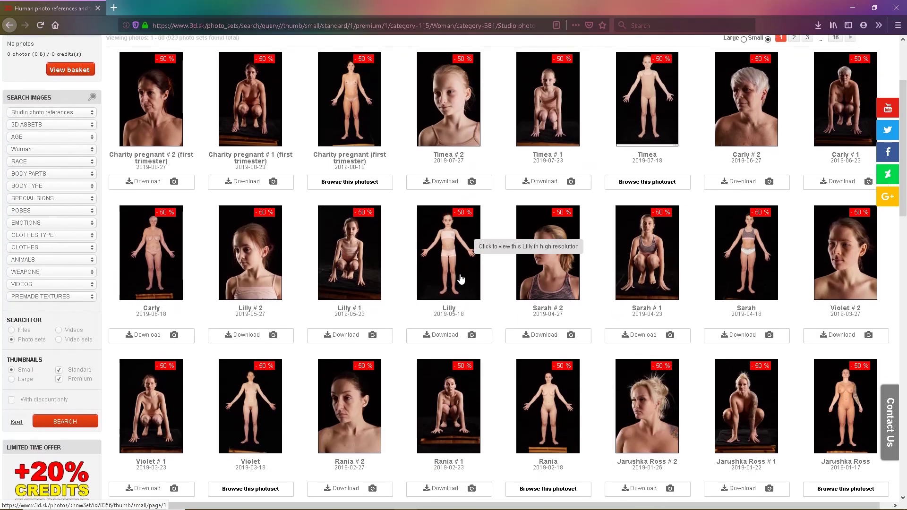
scroll(460, 278, "down", 3)
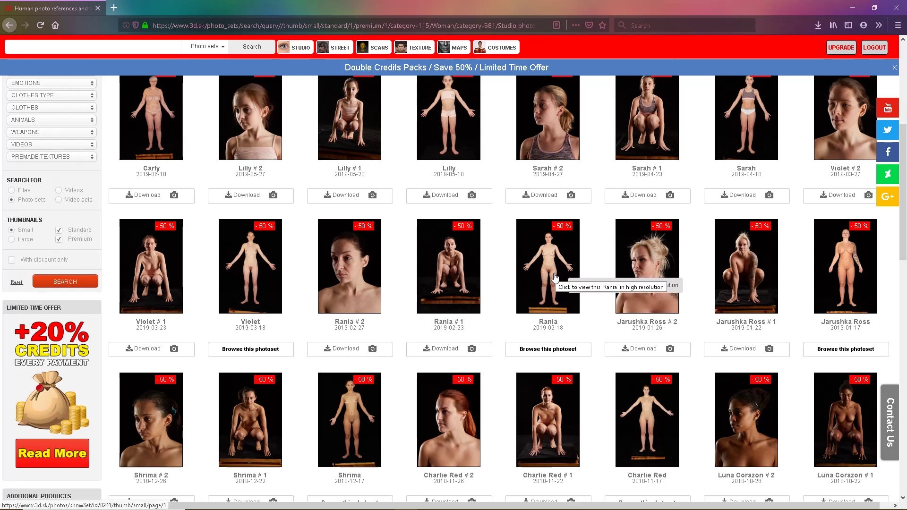
- Open the standing woman's photoset, load more photos and reach the standing T-pose underwear shots
left_click(555, 277)
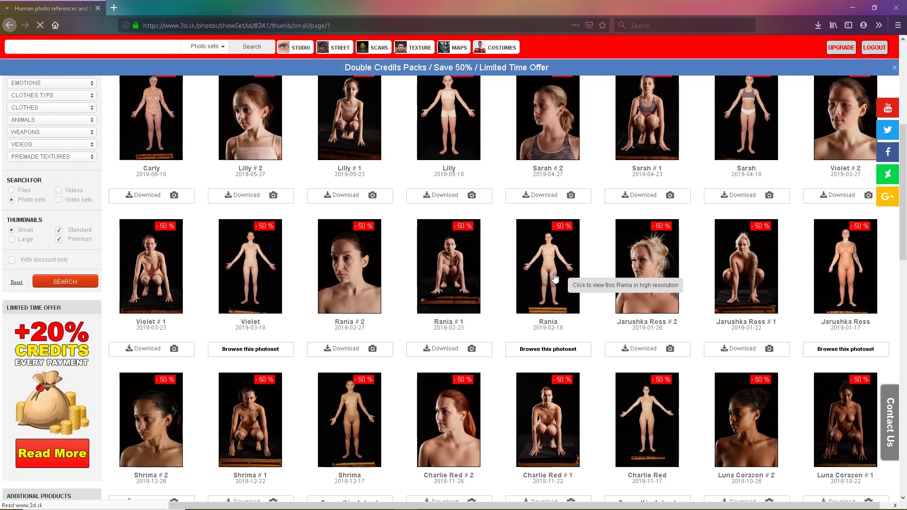
scroll(544, 269, "down", 15)
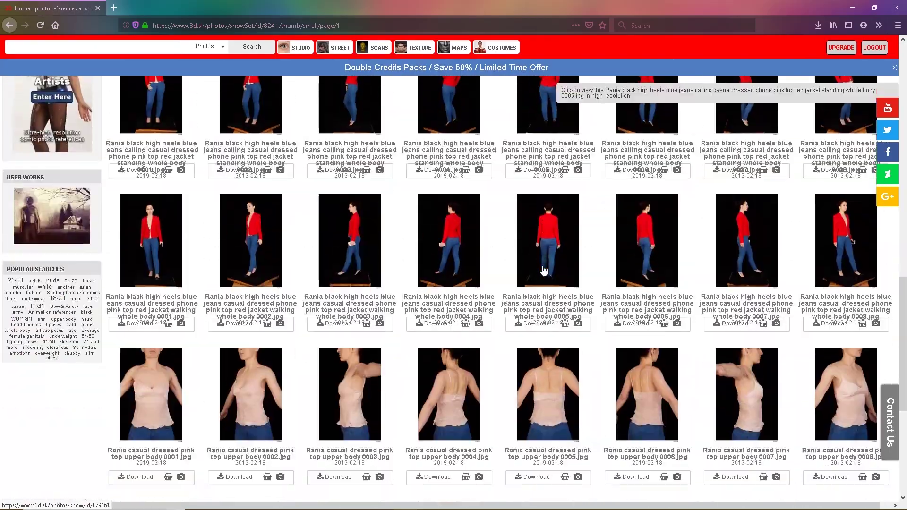
scroll(543, 269, "down", 5)
left_click(548, 283)
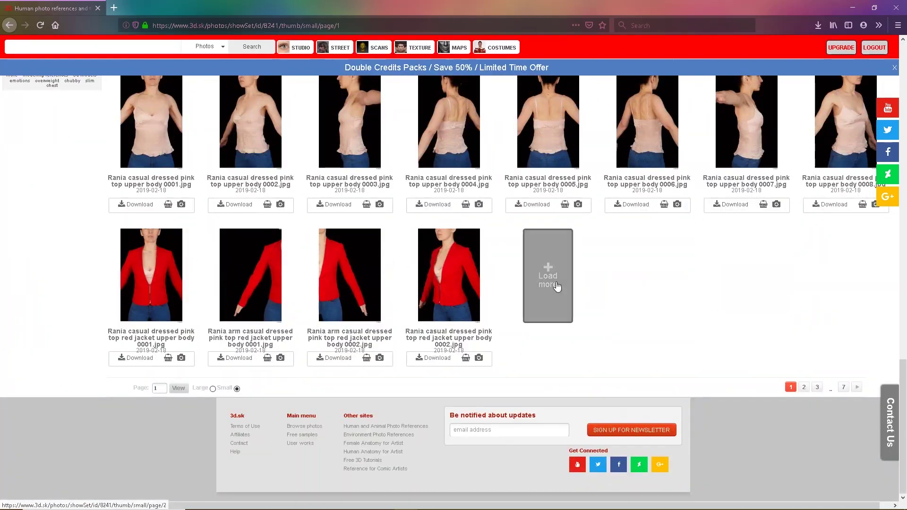
scroll(551, 291, "down", 15)
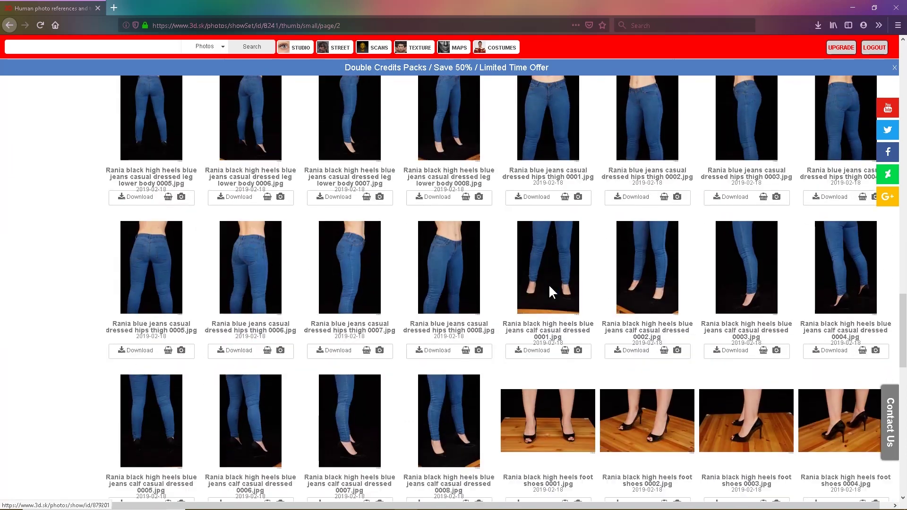
scroll(550, 291, "down", 5)
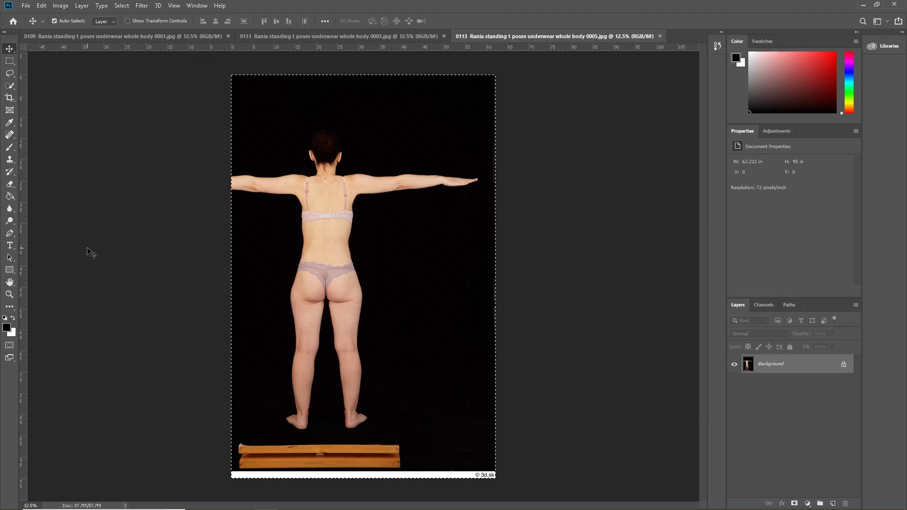
- Review the front, side and back photos, then select and copy the whole back-view image
left_click(160, 36)
left_click(343, 36)
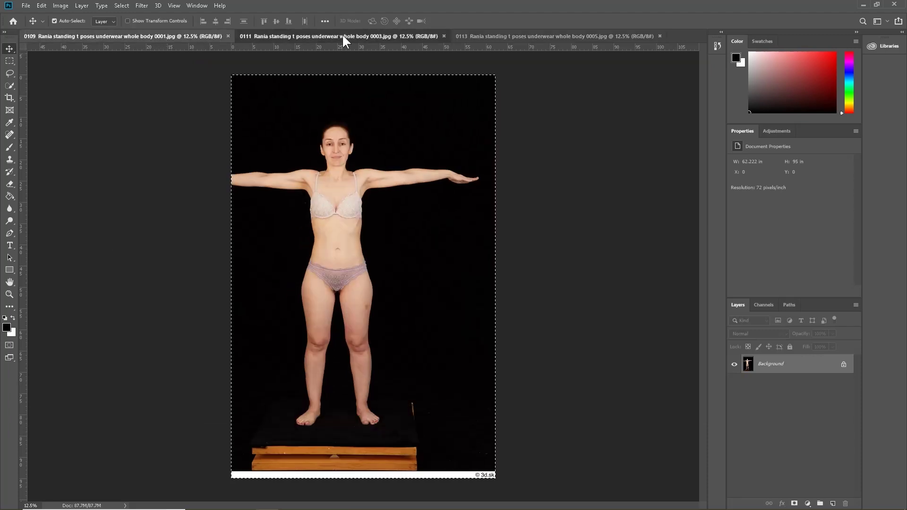
left_click(526, 36)
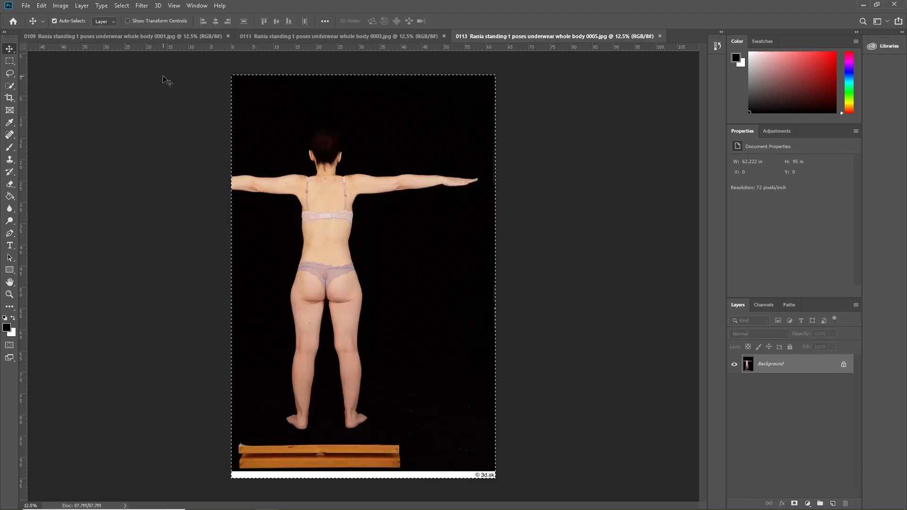
key("ctrl")
left_click(41, 6)
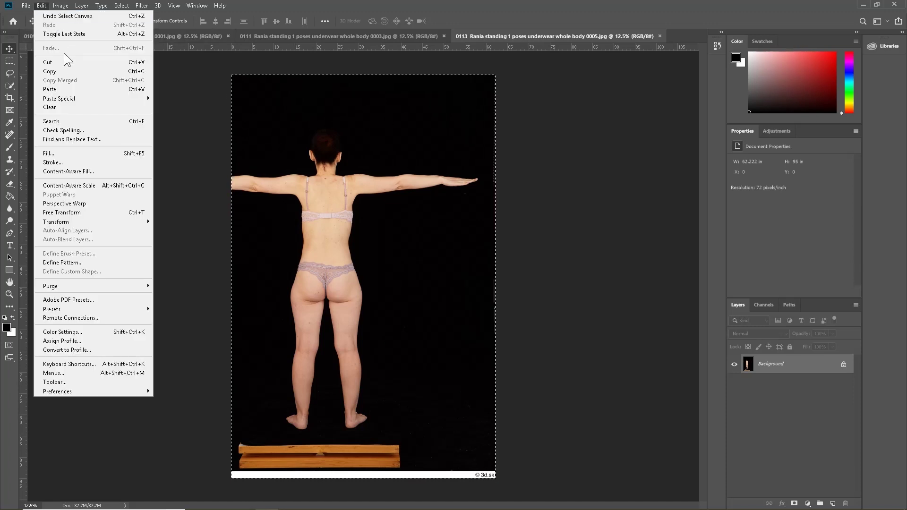
left_click(78, 71)
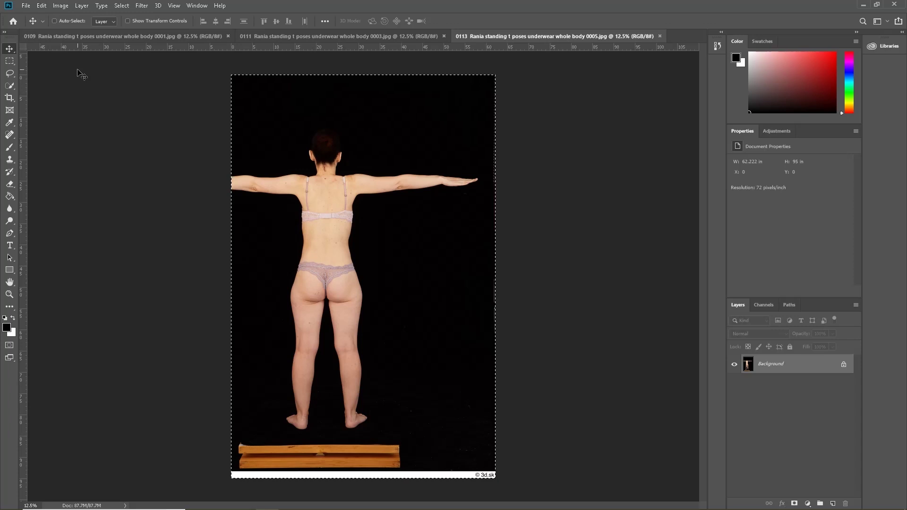
- Create a new document at 6840 × 6840 pixels
left_click(26, 5)
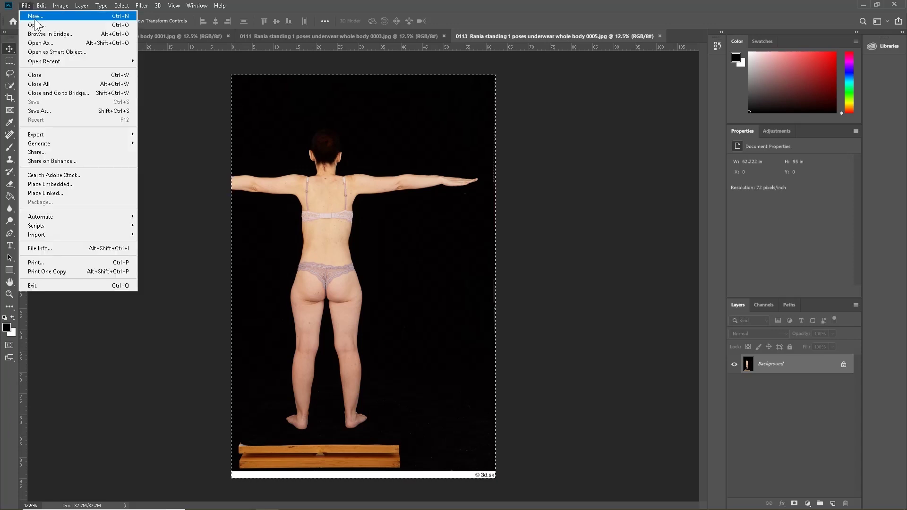
left_click(35, 17)
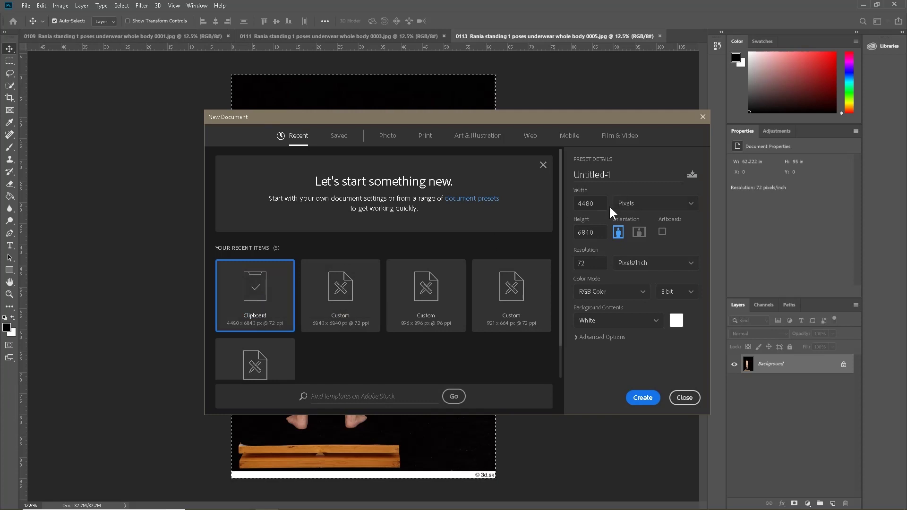
left_click(575, 233)
left_click(577, 205)
left_click(600, 233)
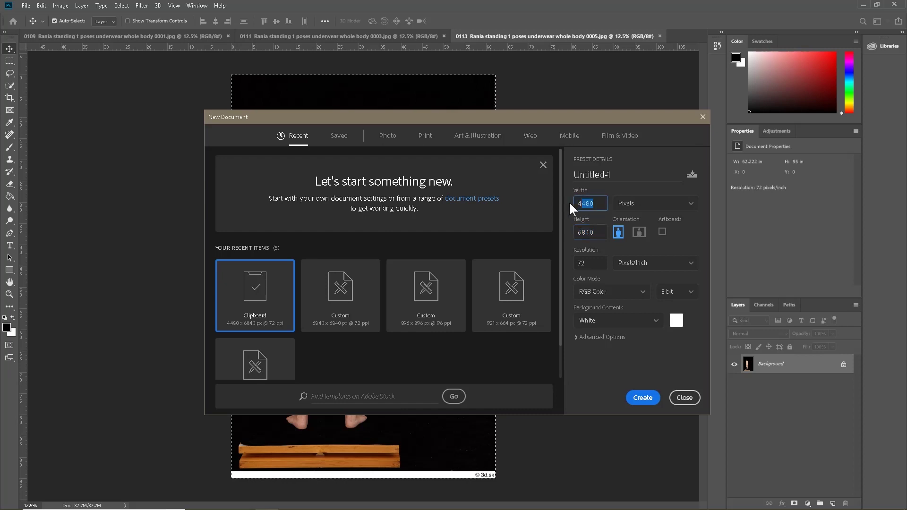
left_click_drag(570, 203, 553, 201)
type("6840")
left_click(642, 397)
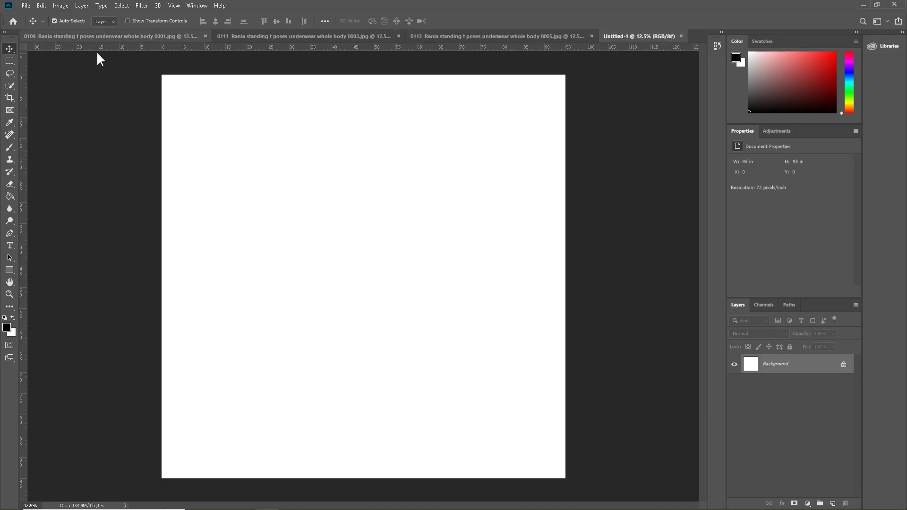
- Bring the front, side and back photos into Untitled-1 as Layers 1, 2 and 3
left_click(59, 37)
key("ctrl+a")
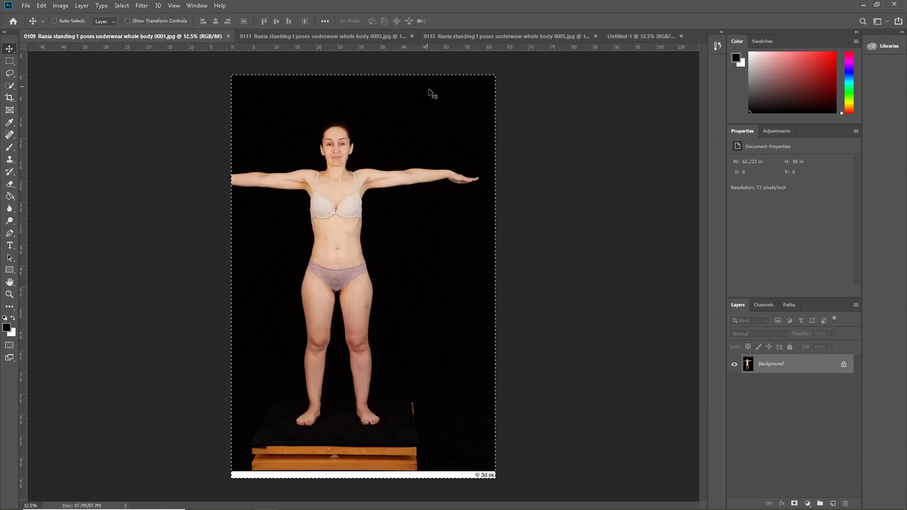
left_click_drag(430, 91, 581, 76)
left_click(329, 35)
key("ctrl+a")
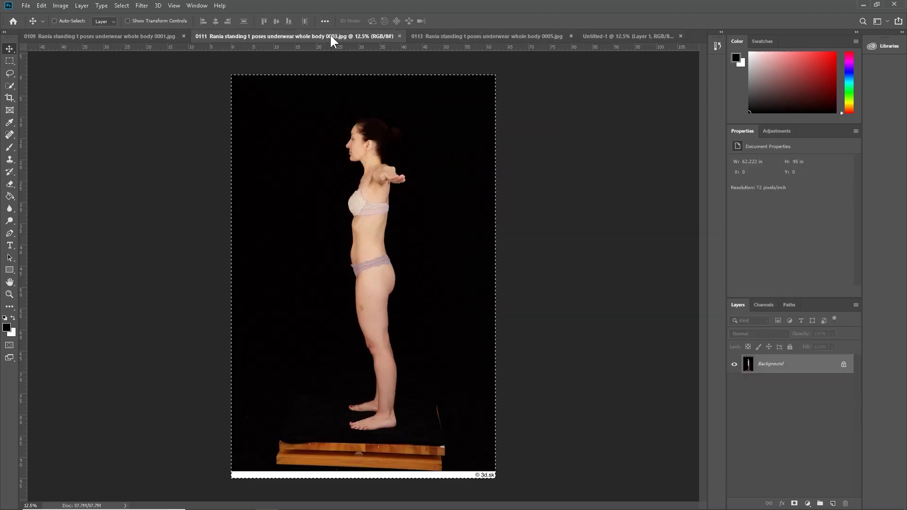
left_click(637, 33)
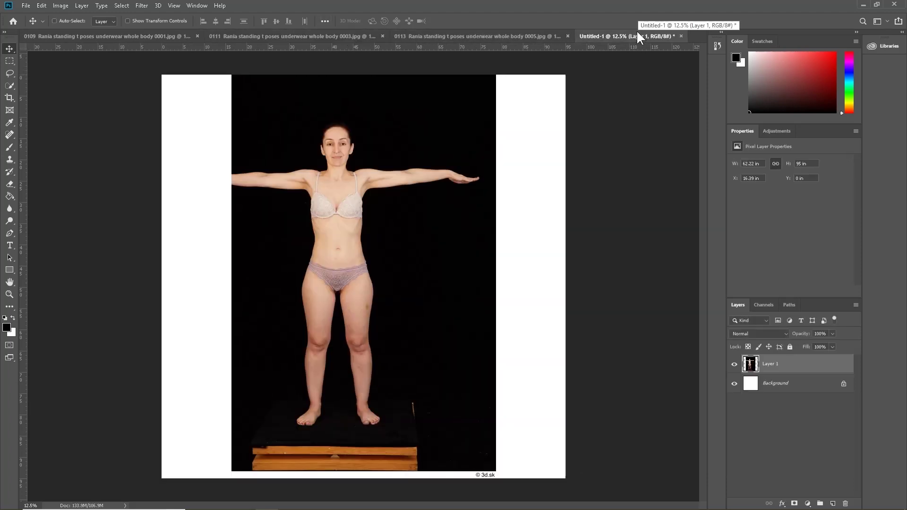
key("ctrl+v")
left_click(504, 36)
key("ctrl+a")
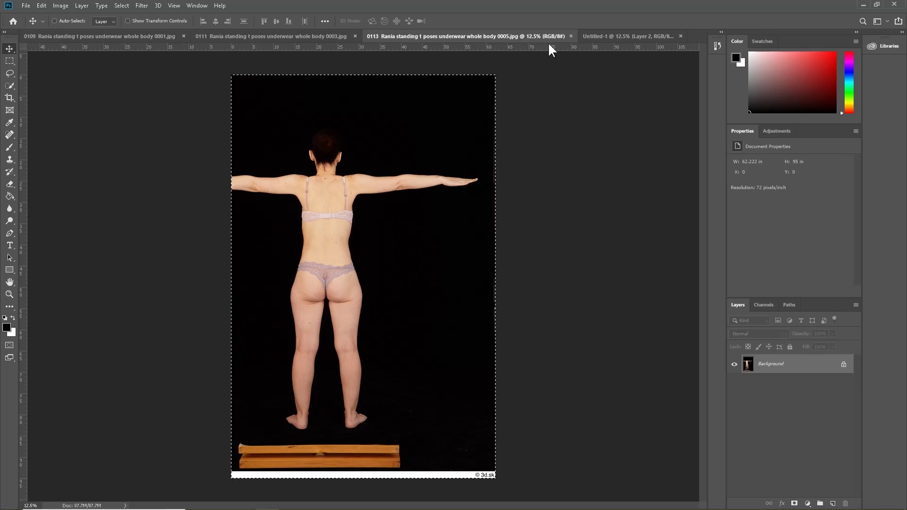
left_click(612, 33)
key("ctrl+v")
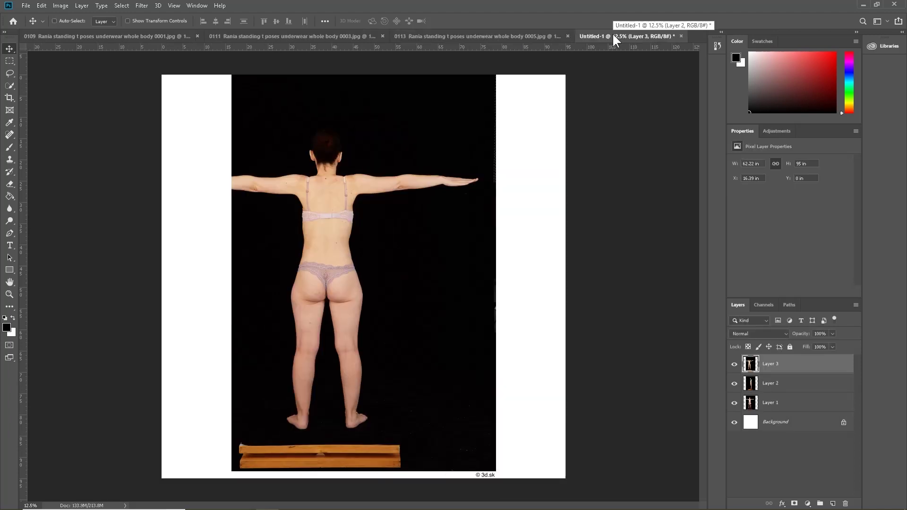
- Hide Layers 2 and 3 so only the front-view photo on Layer 1 shows
left_click(764, 385)
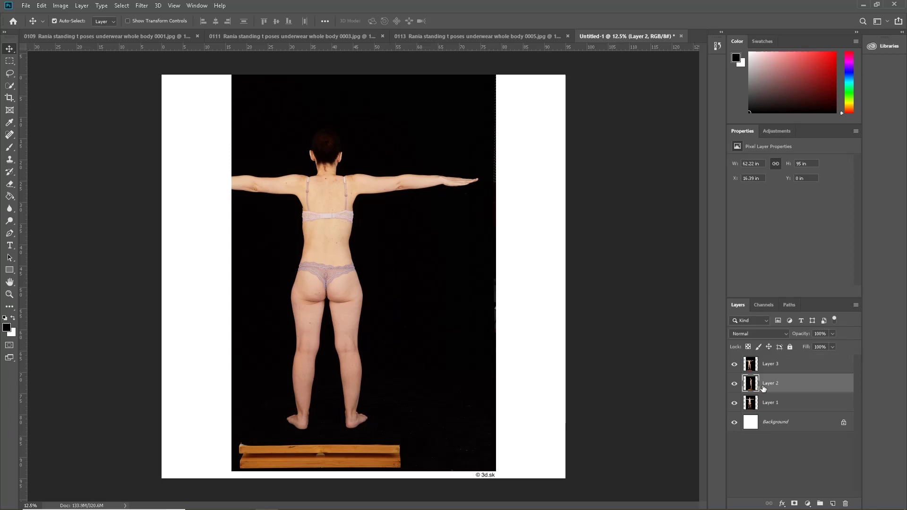
left_click(770, 404)
left_click(734, 364)
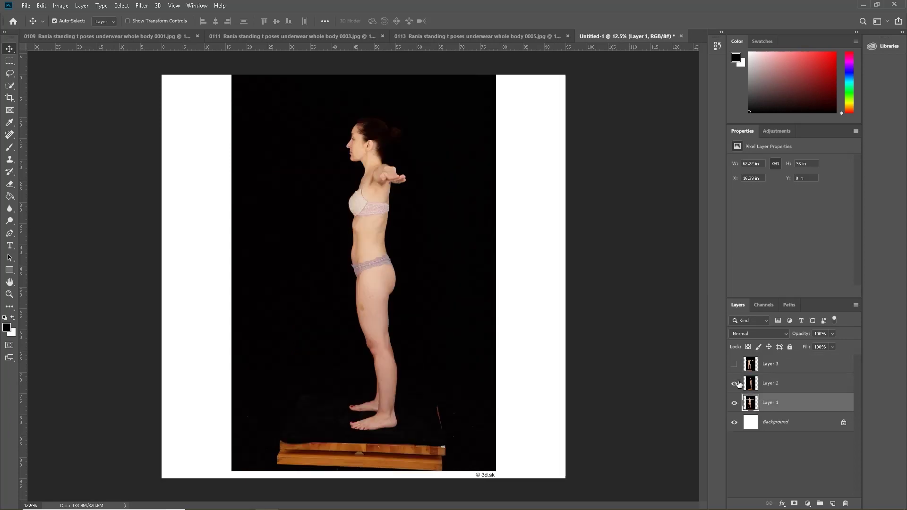
left_click(734, 384)
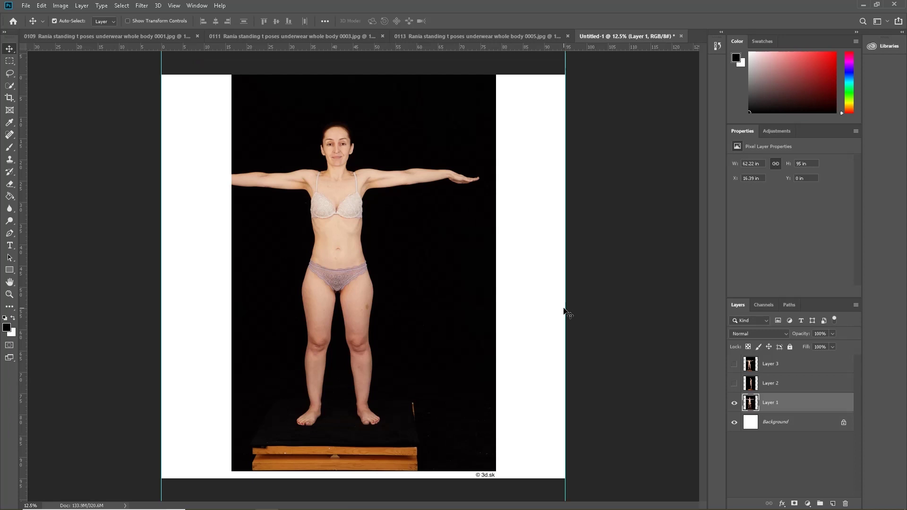
- Add a new guide layout with 2 columns, placing a vertical guide at the canvas centre
left_click(172, 6)
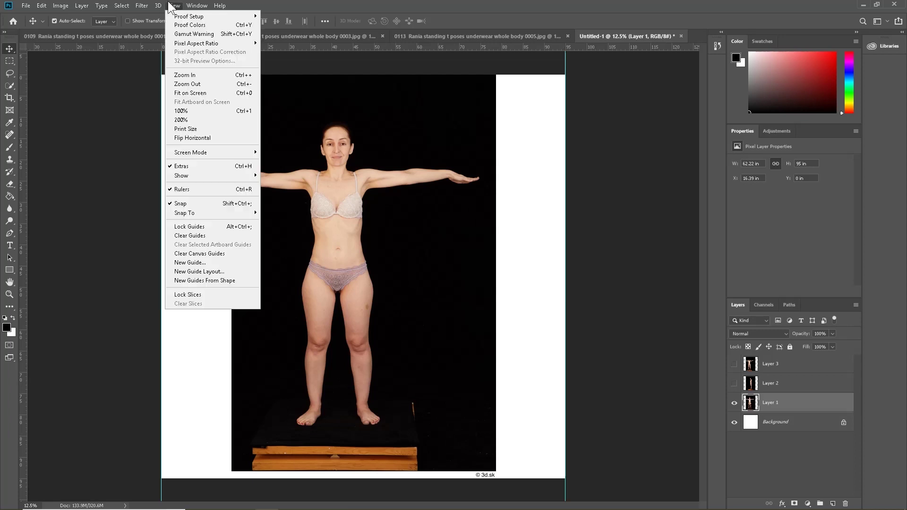
left_click(235, 271)
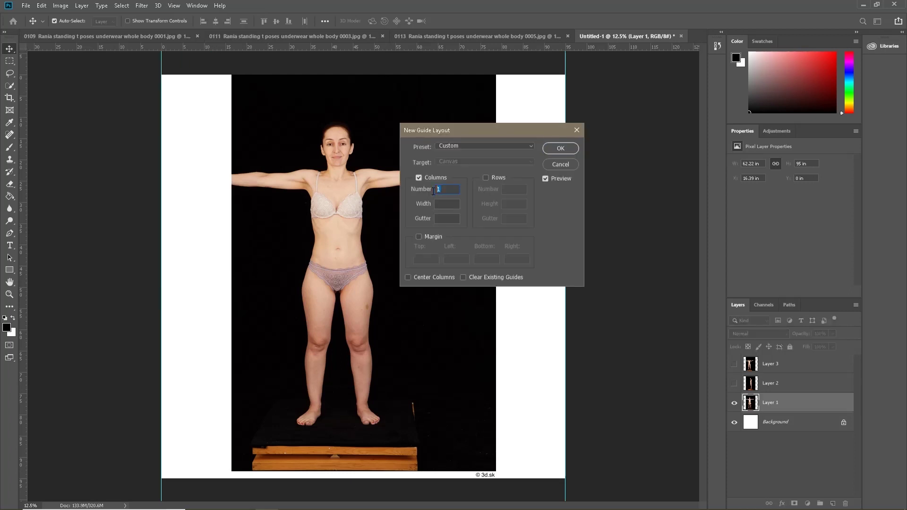
type("2")
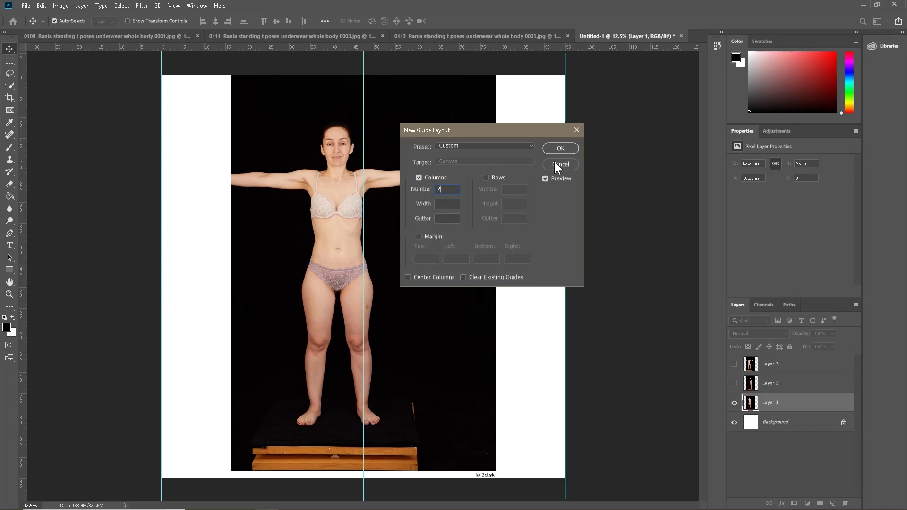
left_click(559, 148)
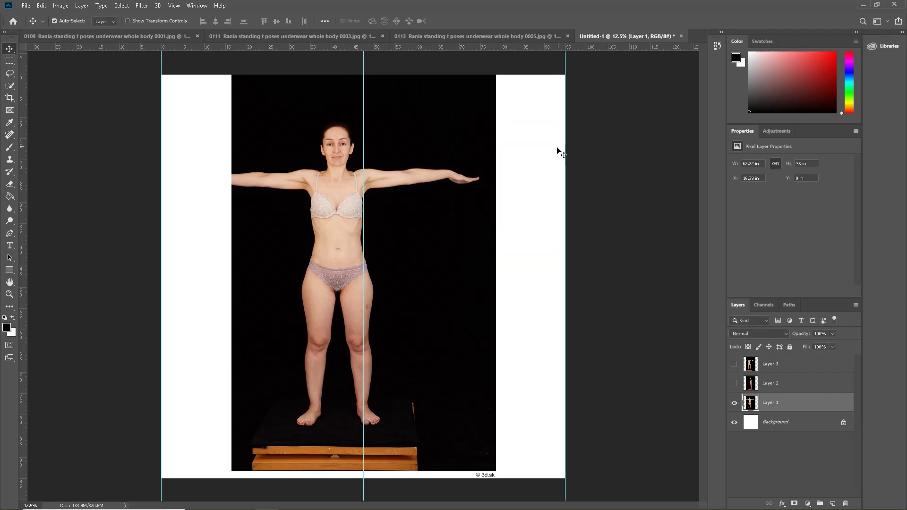
- Move the front-view layer so the body's midline sits on the guide, at X 22.35 in, Y 0.6 in
scroll(366, 221, "up", 2)
scroll(366, 220, "up", 3)
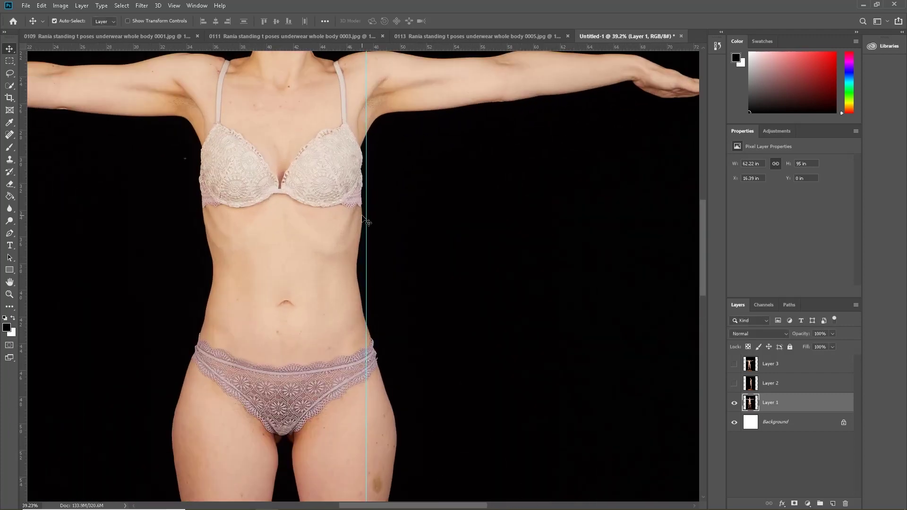
scroll(362, 217, "down", 4)
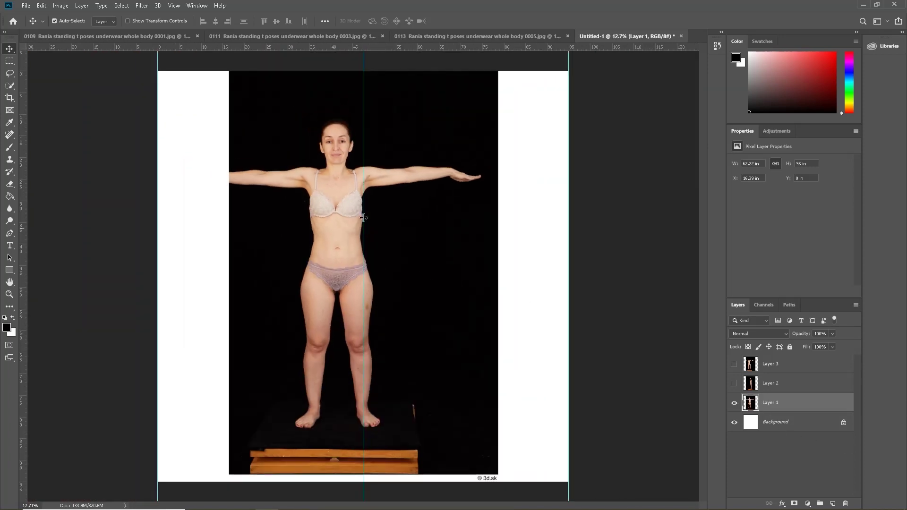
scroll(364, 217, "up", 4)
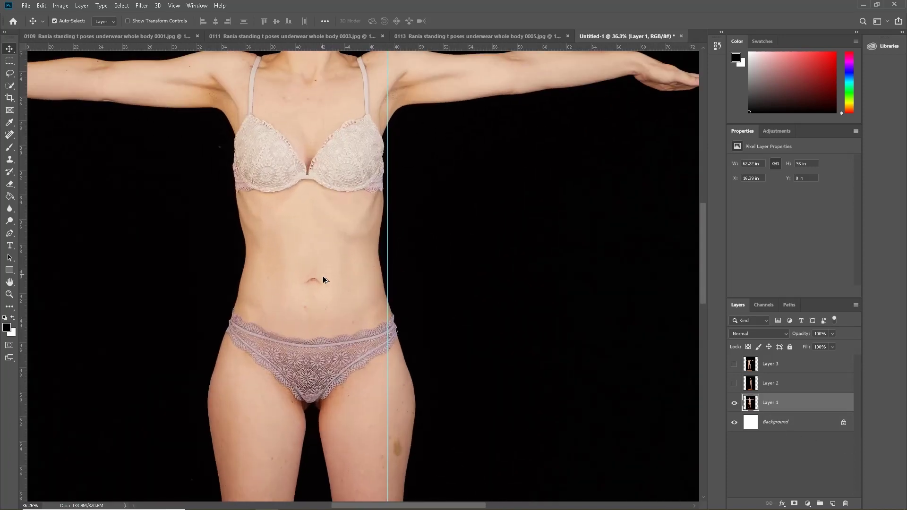
left_click_drag(330, 282, 406, 279)
scroll(388, 406, "up", 2)
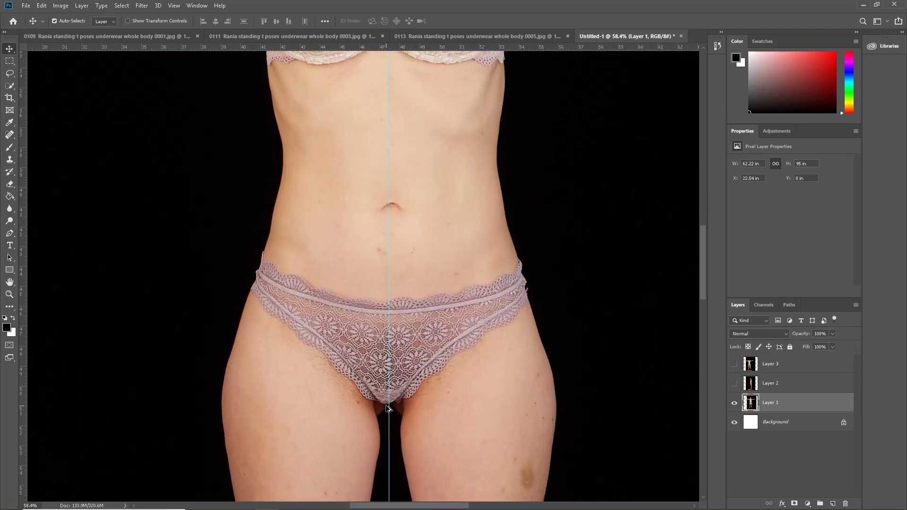
scroll(389, 406, "up", 4)
scroll(385, 392, "down", 6)
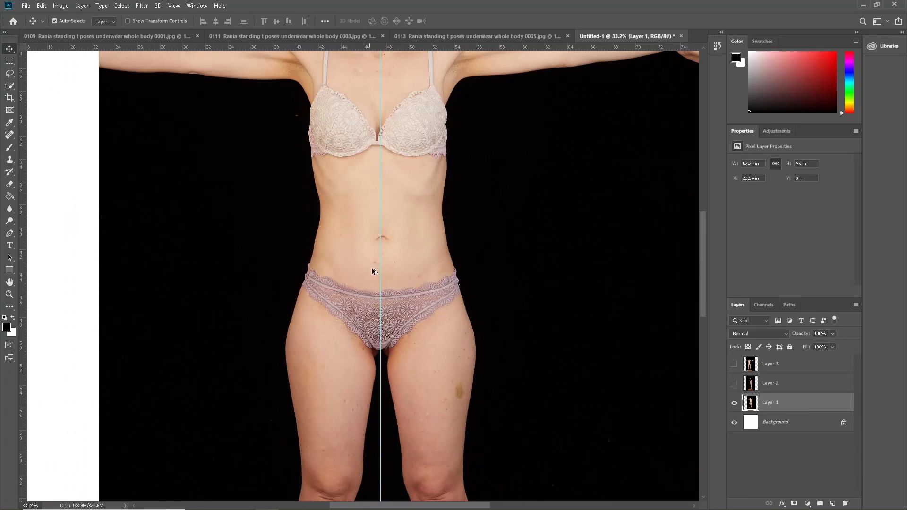
scroll(397, 175, "up", 4)
scroll(364, 205, "down", 2)
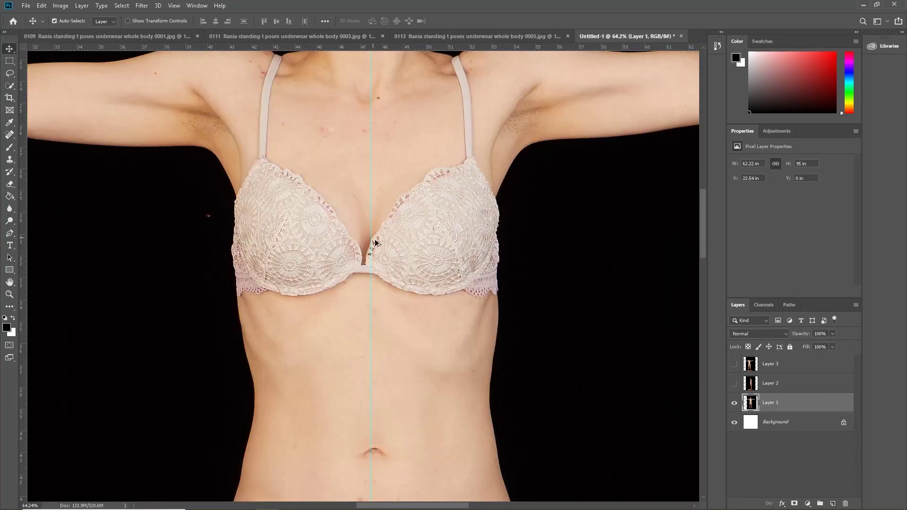
mouse_move(399, 270)
left_mouse_down()
mouse_move(420, 266)
mouse_move(410, 277)
left_mouse_up()
scroll(399, 172, "up", 4)
scroll(399, 171, "up", 4)
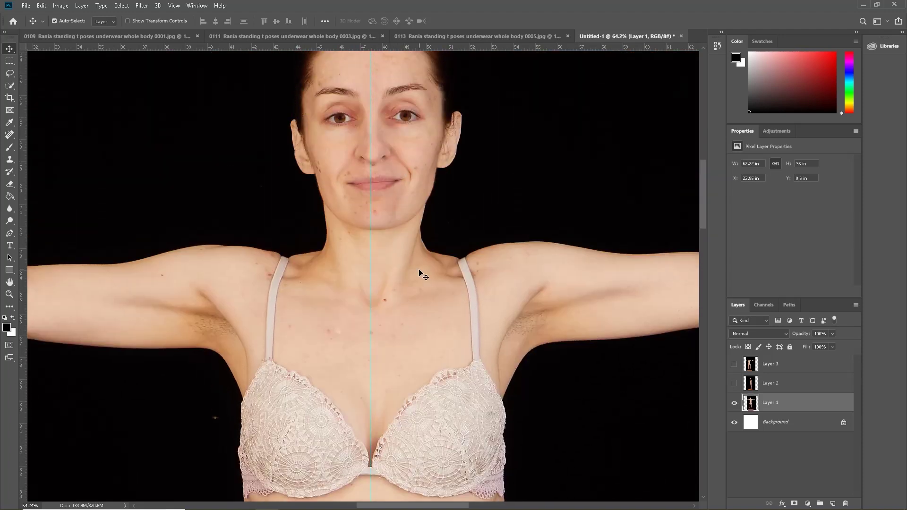
scroll(414, 274, "down", 3)
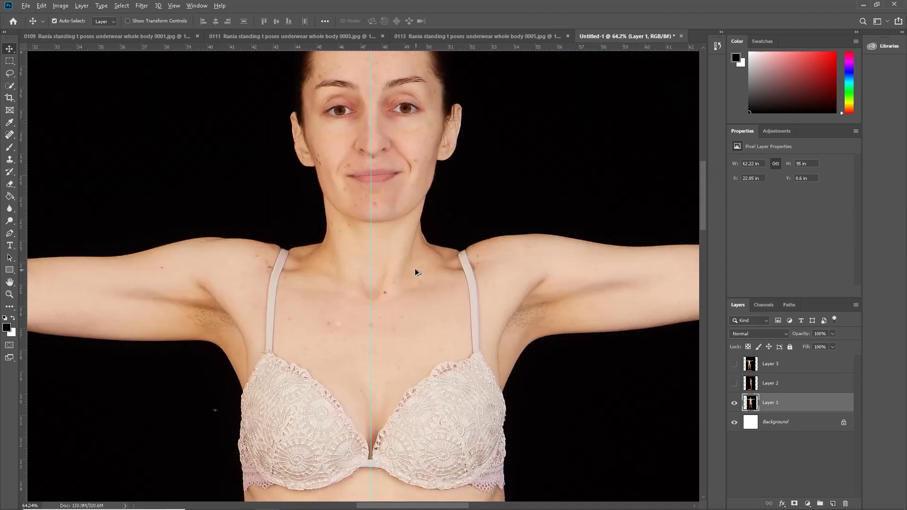
scroll(426, 368, "down", 1)
scroll(412, 285, "up", 2)
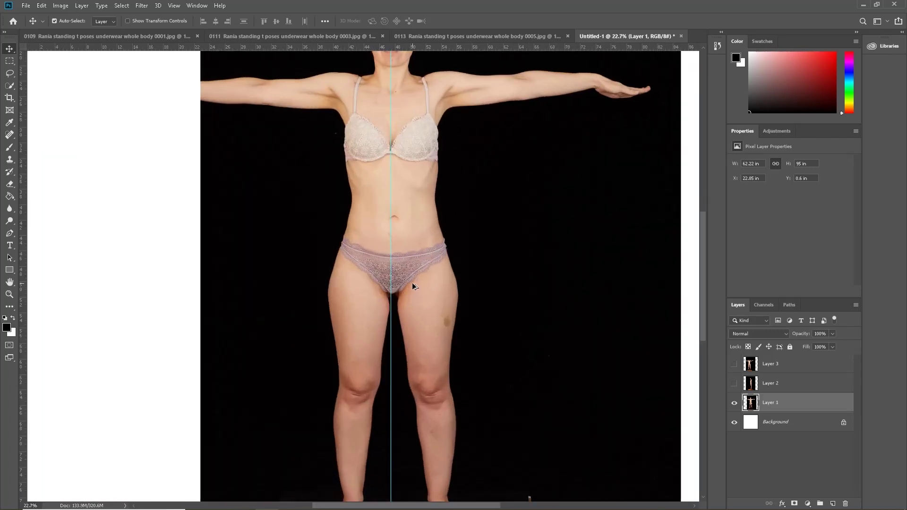
left_click_drag(413, 311, 441, 315)
scroll(376, 336, "up", 2)
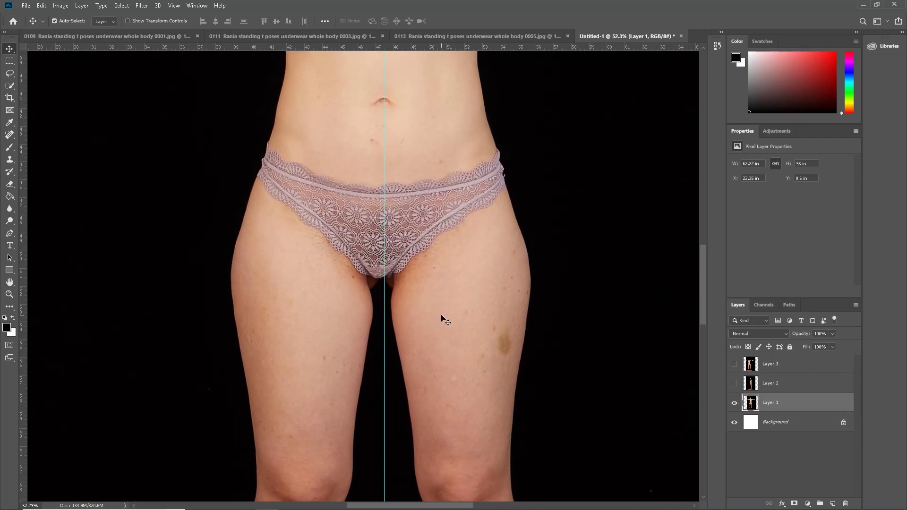
- Make Layer 2 and Layer 3 visible again
left_click(768, 385)
left_click(734, 364)
left_click(734, 384)
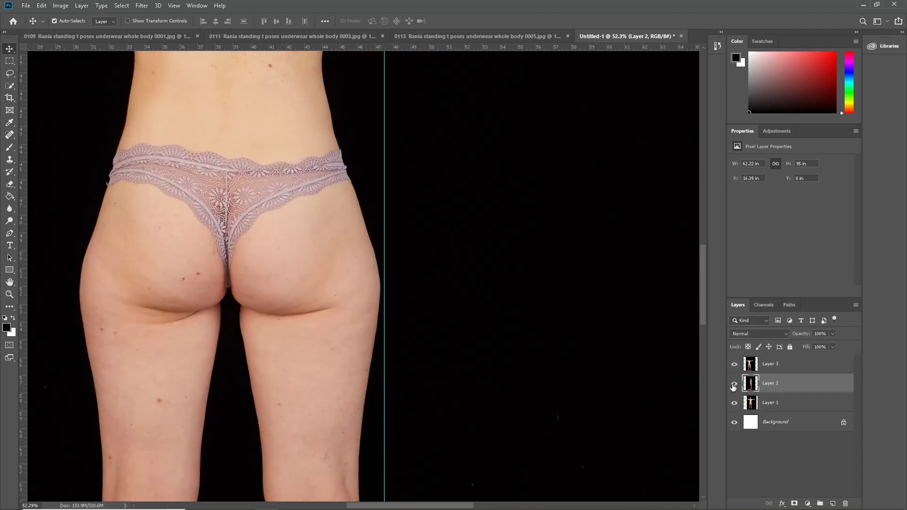
scroll(262, 262, "down", 3)
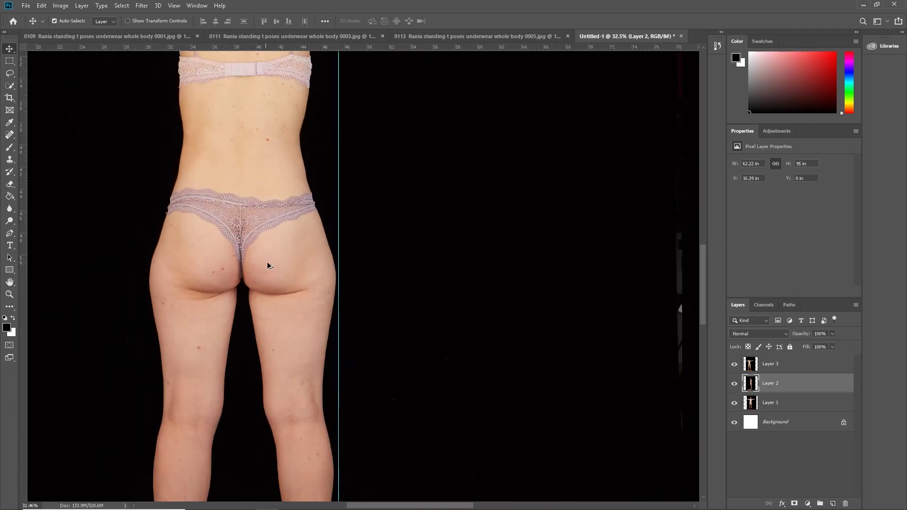
- Move the back-view Layer 3 so its spine lies on the centre guide, at X 25.17 in, Y 0 in
left_click(804, 370)
left_click_drag(285, 250, 380, 248)
scroll(330, 275, "up", 4)
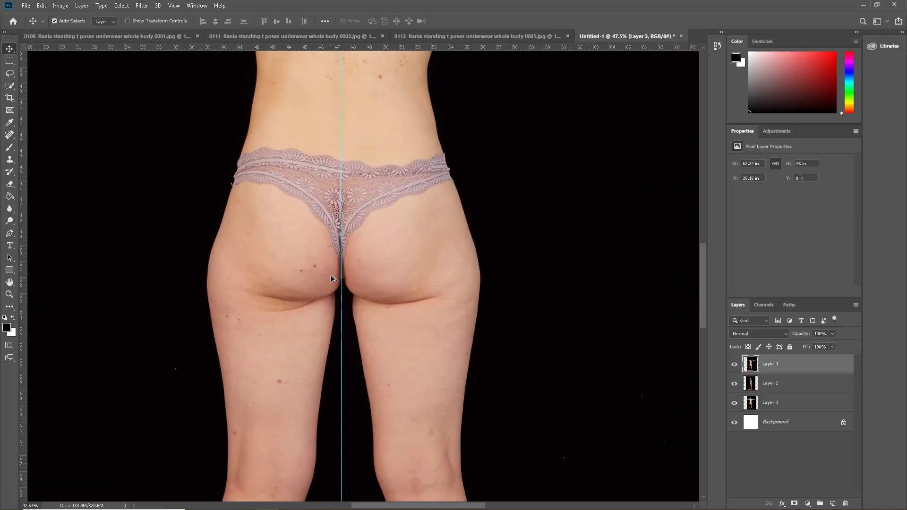
left_click_drag(451, 225, 450, 226)
scroll(450, 226, "up", 1)
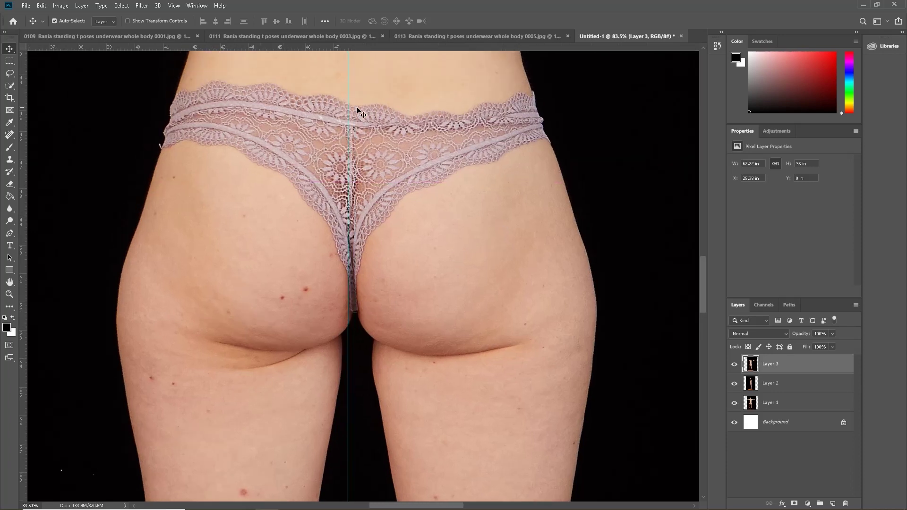
scroll(359, 189, "up", 3)
left_click_drag(378, 239, 369, 240)
scroll(370, 239, "down", 3)
scroll(369, 239, "down", 3)
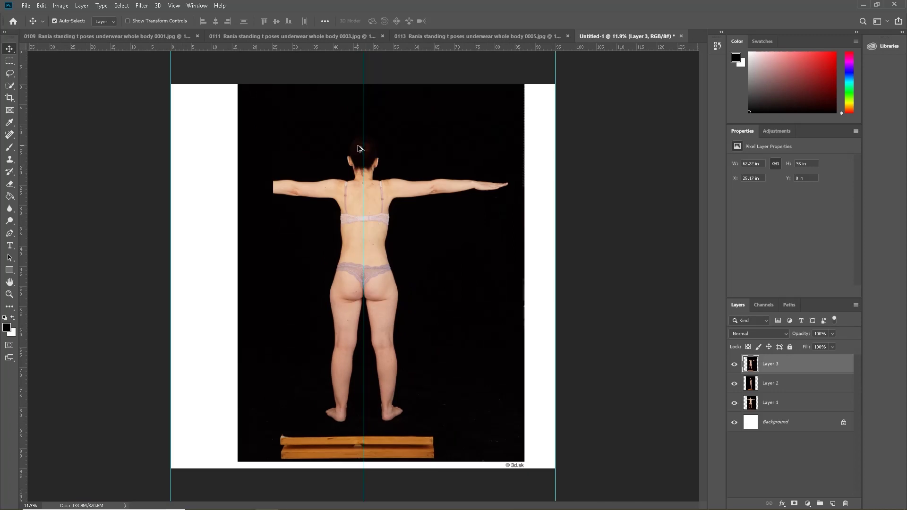
scroll(359, 149, "up", 10)
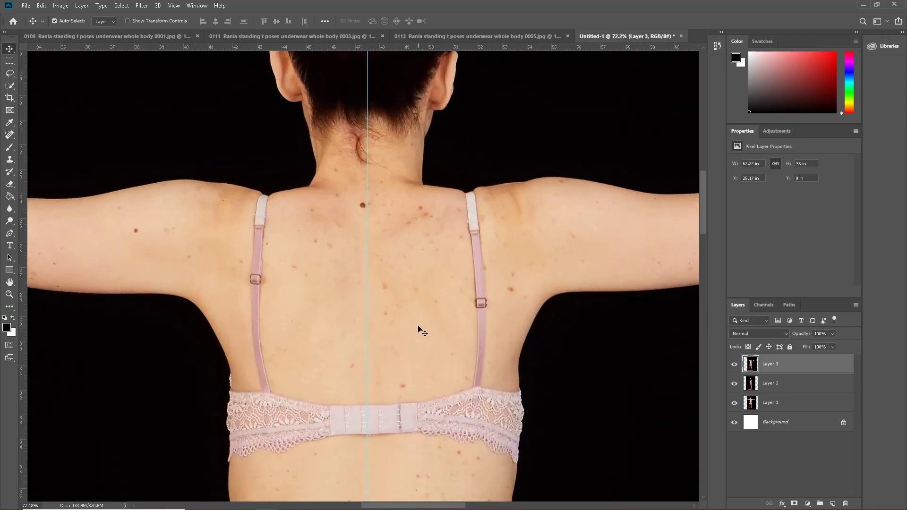
scroll(422, 331, "down", 9)
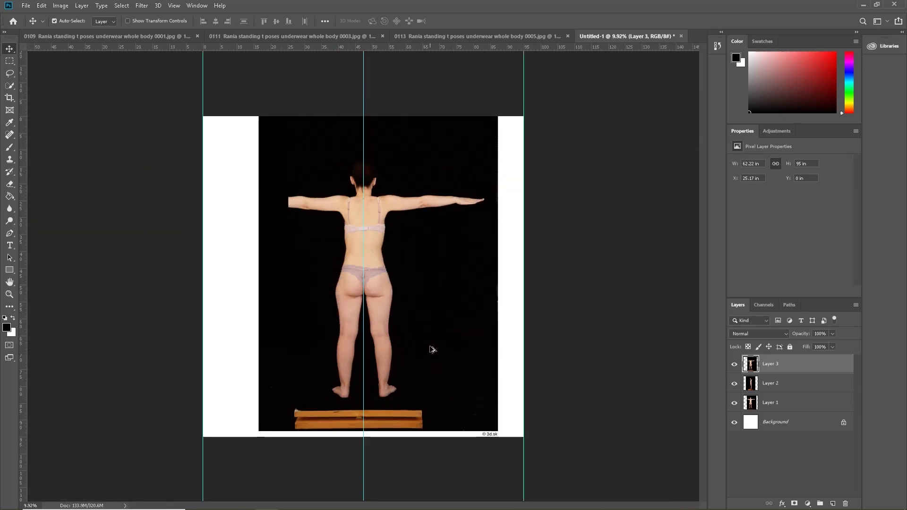
scroll(373, 258, "up", 1)
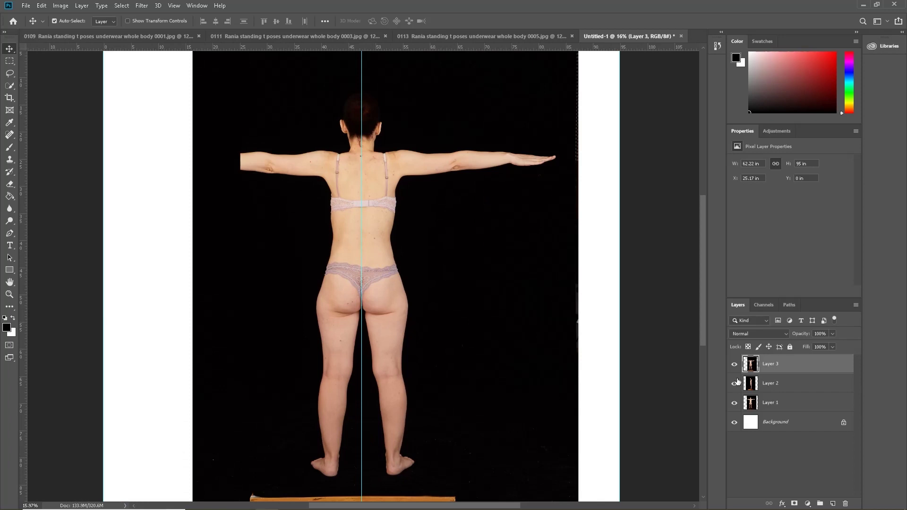
- Hide Layer 2, move Layer 3 below it and lower Layer 3's opacity to 33%
left_click(767, 403)
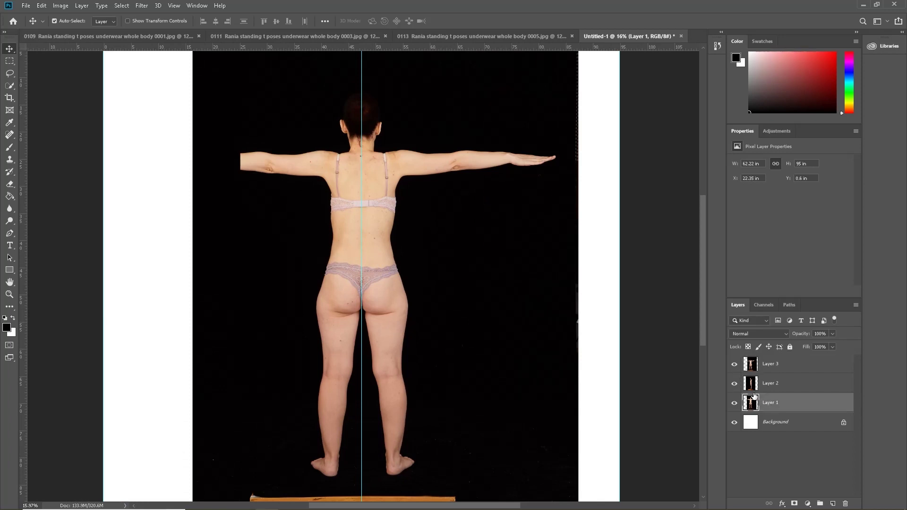
left_click(735, 384)
left_click(777, 366)
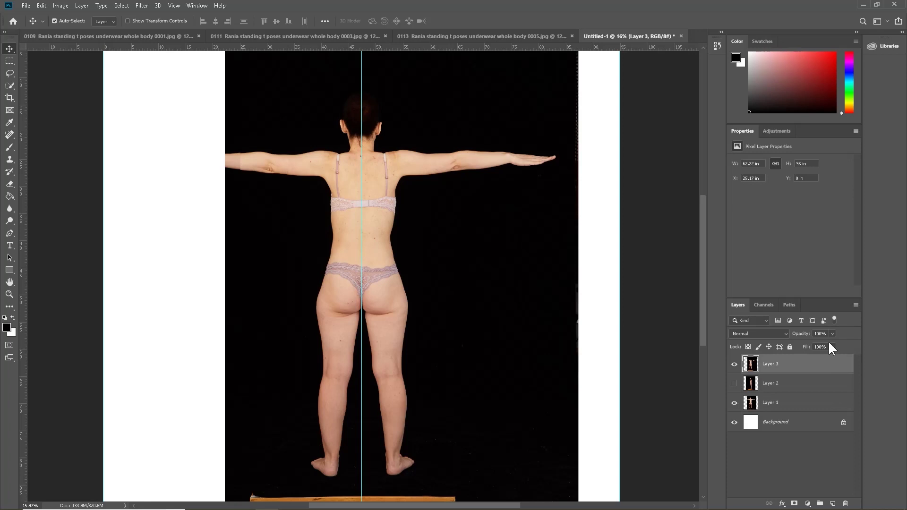
left_click_drag(812, 363, 819, 394)
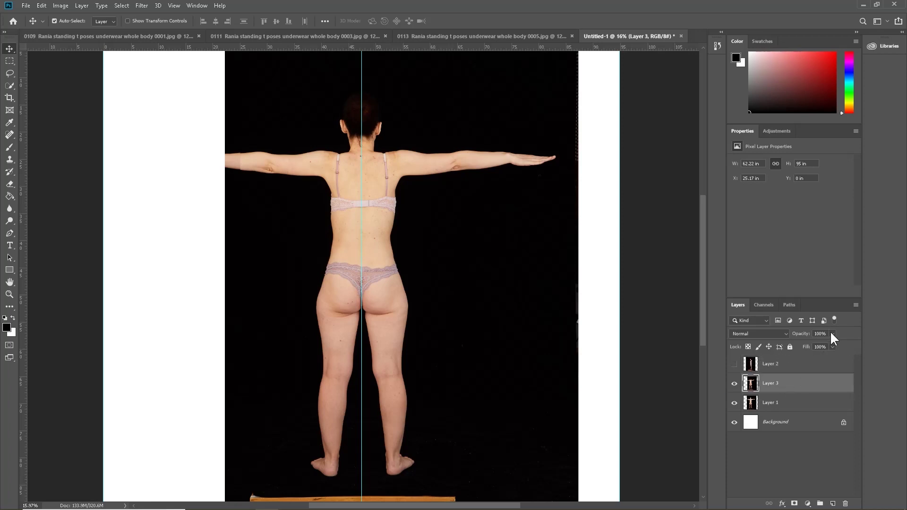
left_click(833, 334)
mouse_move(804, 345)
left_mouse_down()
mouse_move(795, 345)
mouse_move(803, 344)
left_mouse_up()
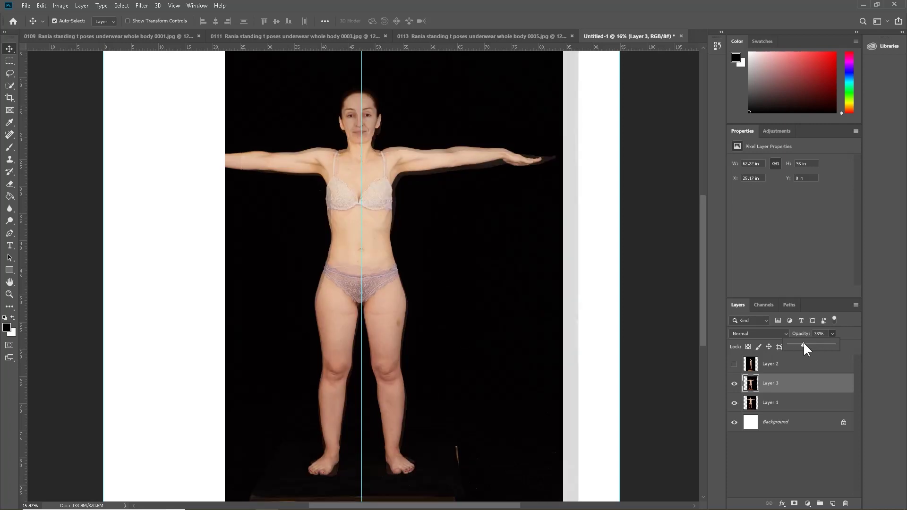
- Shift the back-view photo vertically and sideways so its body and legs match the front view
scroll(370, 142, "up", 5)
mouse_move(398, 185)
left_mouse_down()
mouse_move(405, 223)
mouse_move(399, 182)
mouse_move(396, 195)
mouse_move(410, 200)
mouse_move(399, 222)
mouse_move(401, 190)
left_mouse_up()
scroll(327, 139, "up", 3)
scroll(215, 153, "up", 3)
scroll(403, 196, "down", 3)
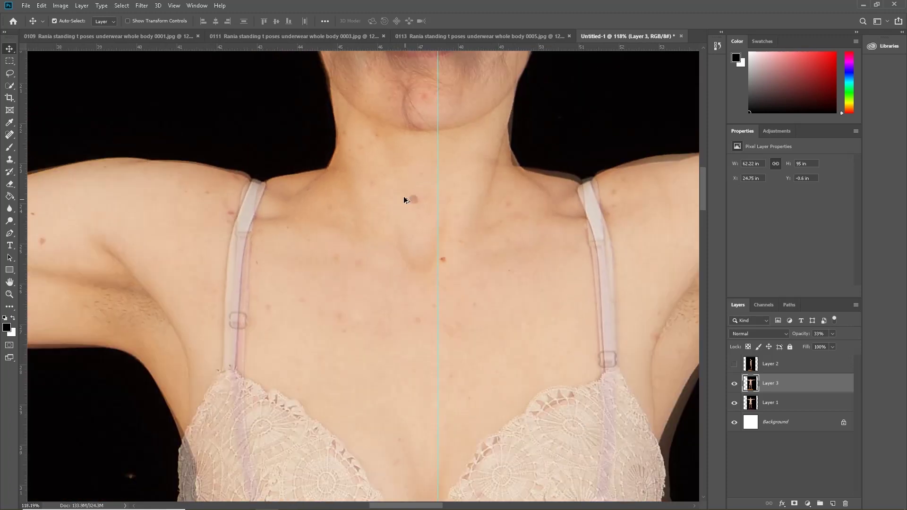
scroll(461, 115, "down", 2)
scroll(442, 314, "down", 2)
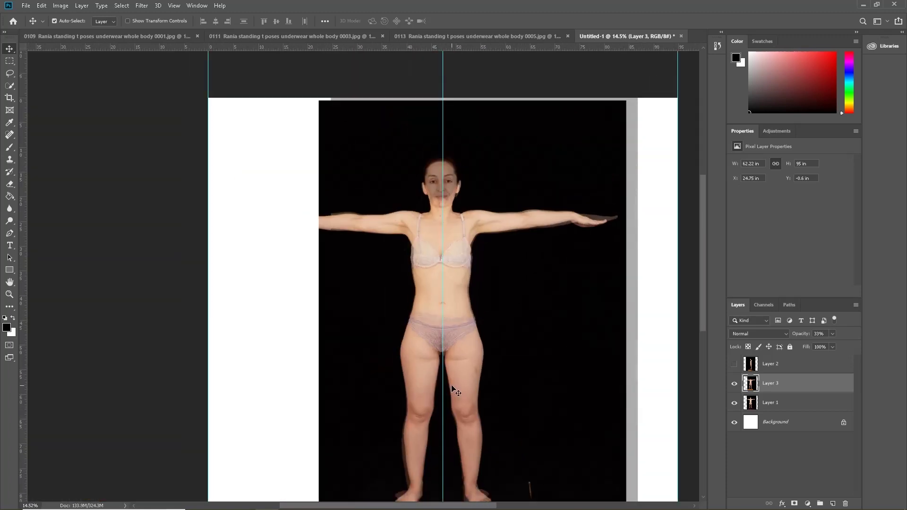
scroll(457, 373, "up", 1)
scroll(457, 373, "up", 2)
mouse_move(477, 290)
left_mouse_down()
mouse_move(486, 291)
mouse_move(476, 294)
left_mouse_up()
scroll(334, 334, "up", 2)
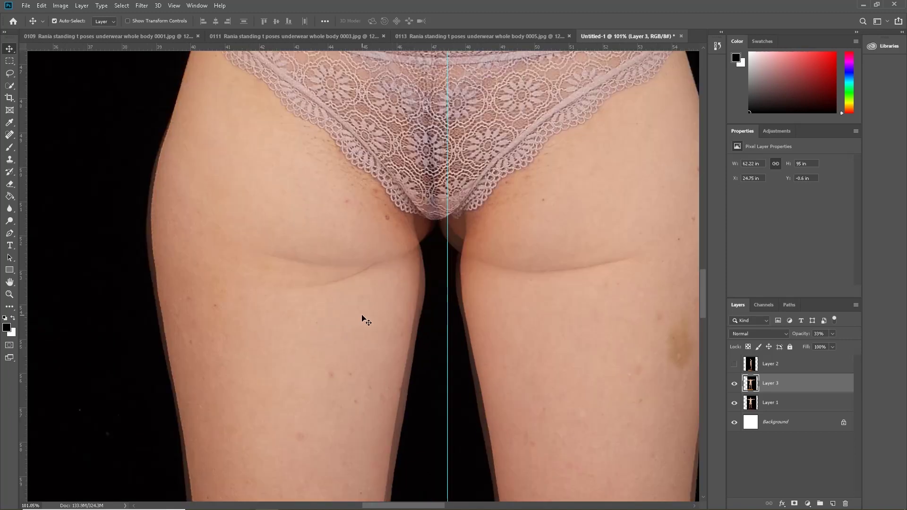
left_click_drag(364, 318, 369, 315)
scroll(473, 147, "down", 2)
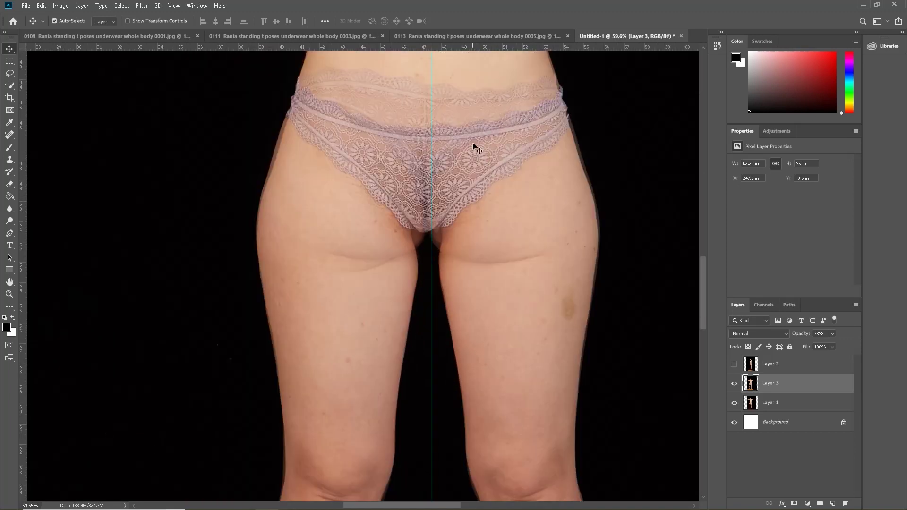
- Nudge the back view onto the centre guide at X 25.11 in, Y -0.6 in, comparing layer visibility
left_click(734, 404)
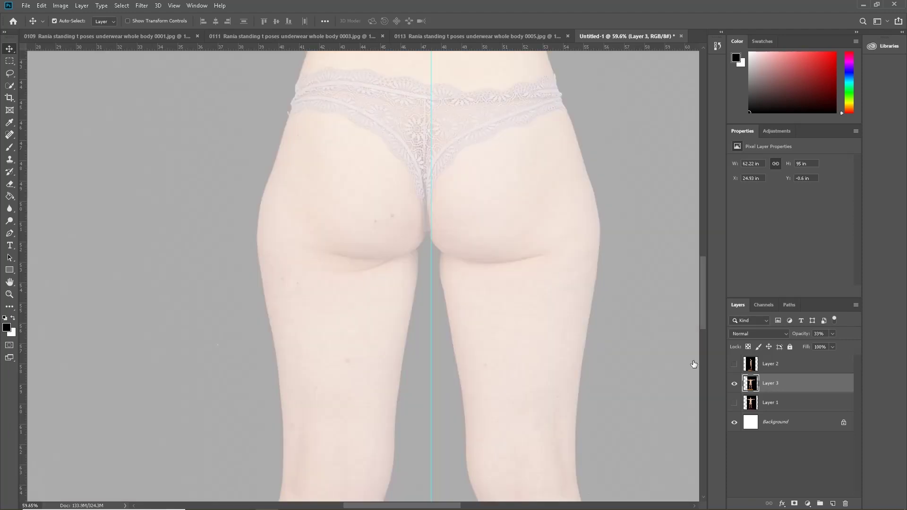
scroll(506, 185, "up", 3)
left_click_drag(441, 226, 446, 227)
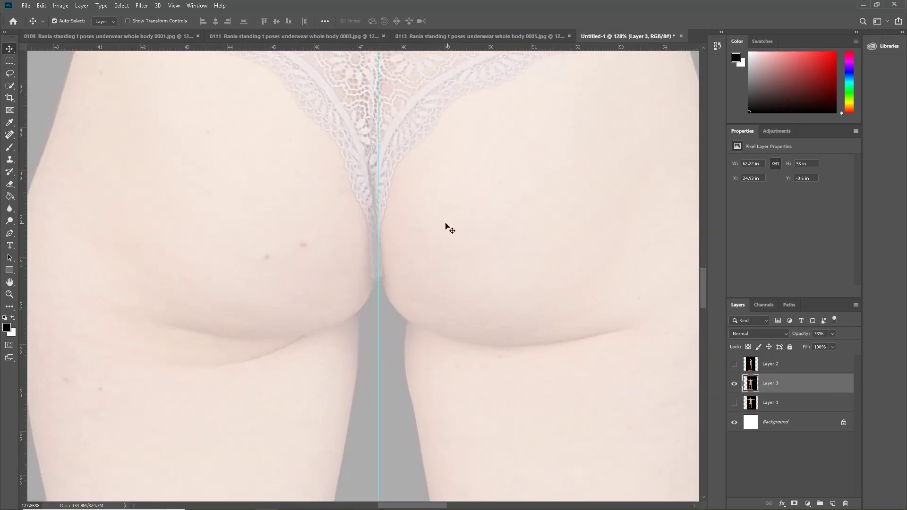
left_click(735, 403)
scroll(353, 209, "down", 4)
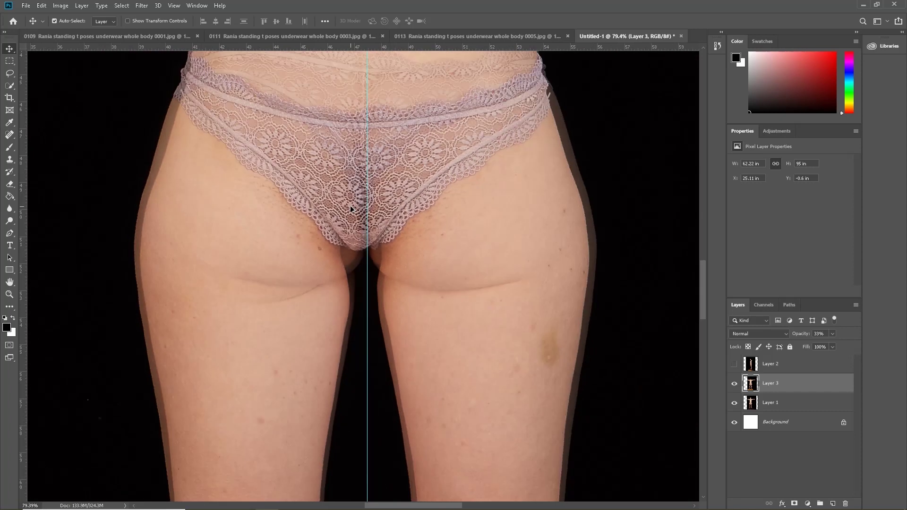
scroll(355, 208, "up", 3)
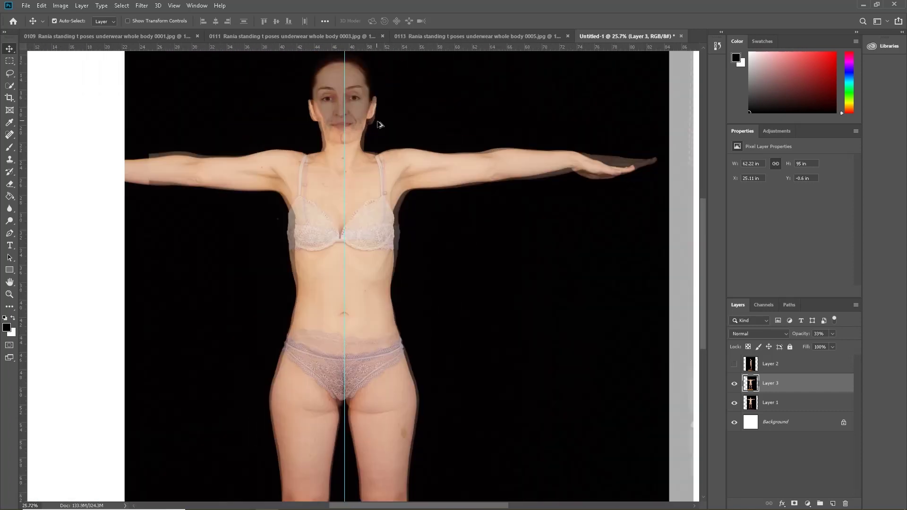
scroll(409, 185, "down", 2)
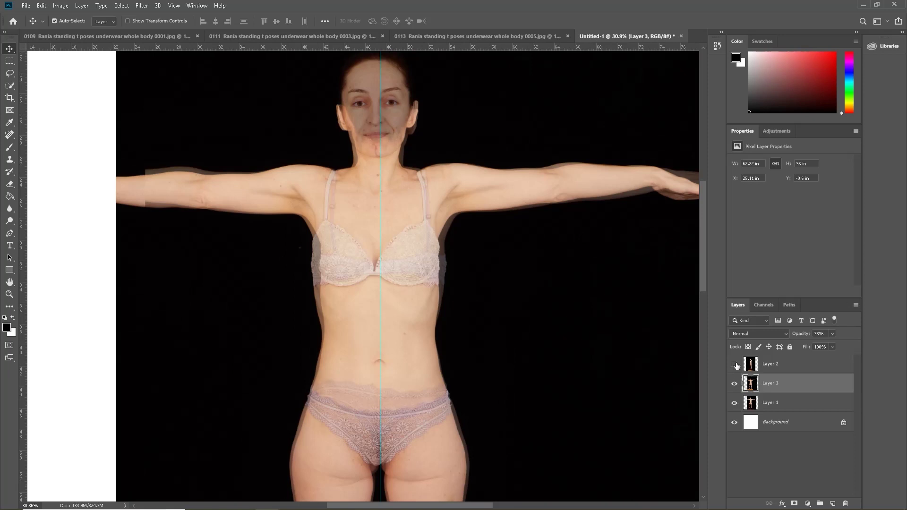
left_click(735, 384)
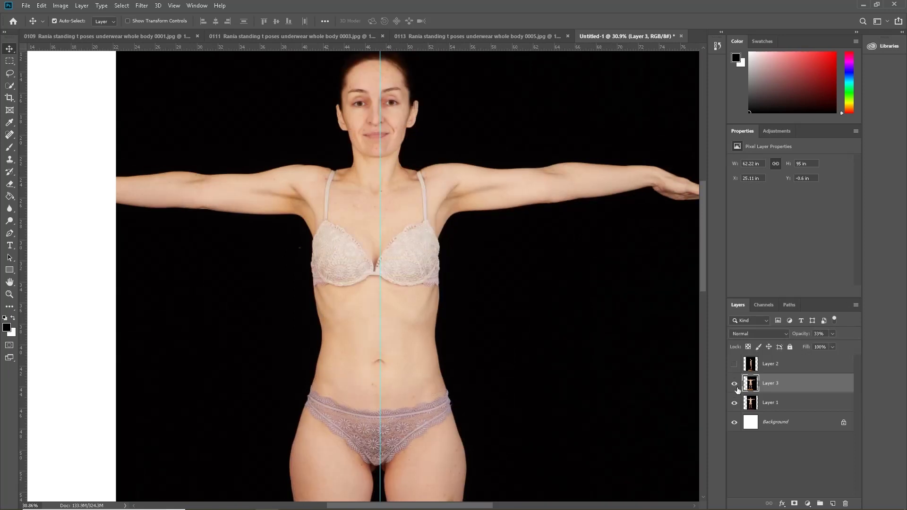
left_click(734, 384)
scroll(418, 167, "down", 2)
scroll(419, 168, "up", 1)
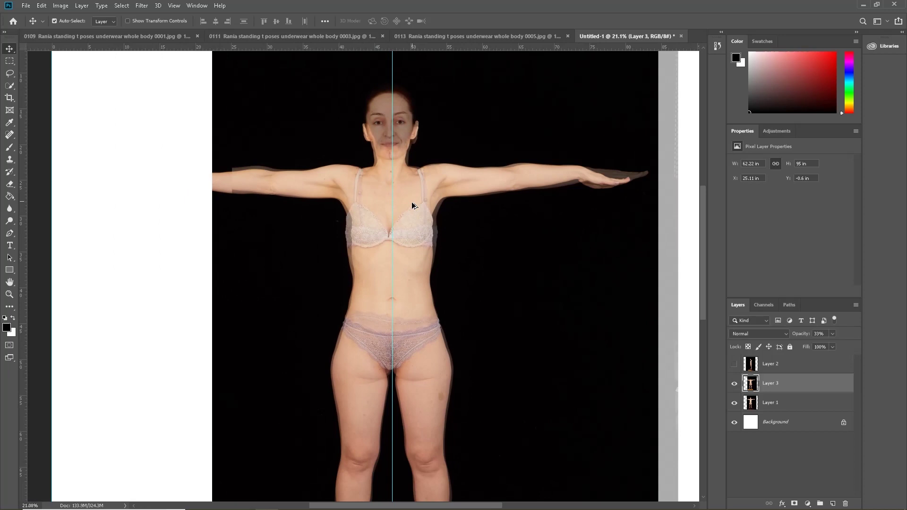
- Show the side-view Layer 2 at 25% opacity and hide the back-view Layer 3
left_click(734, 365)
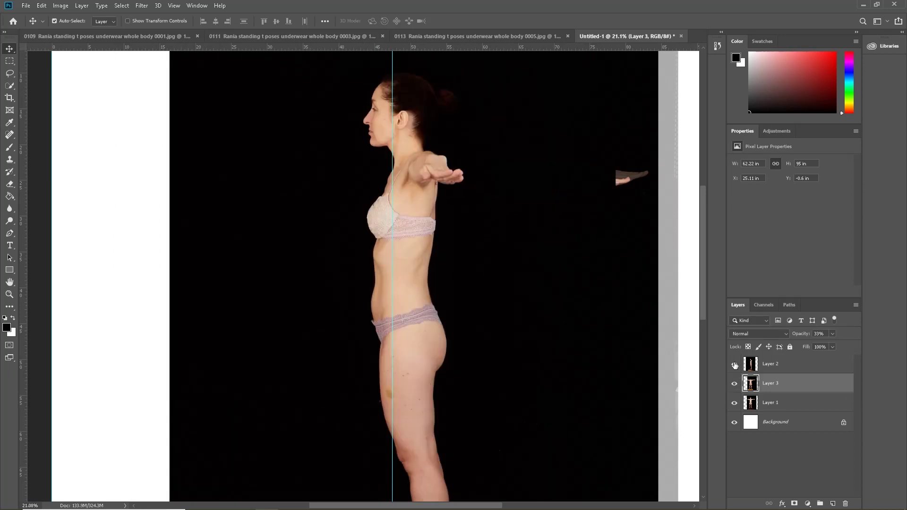
scroll(411, 159, "up", 4)
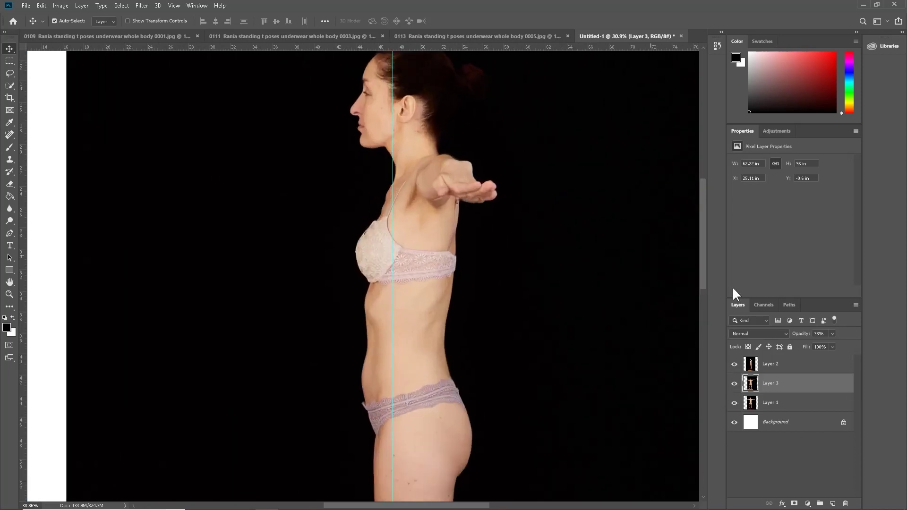
left_click(775, 368)
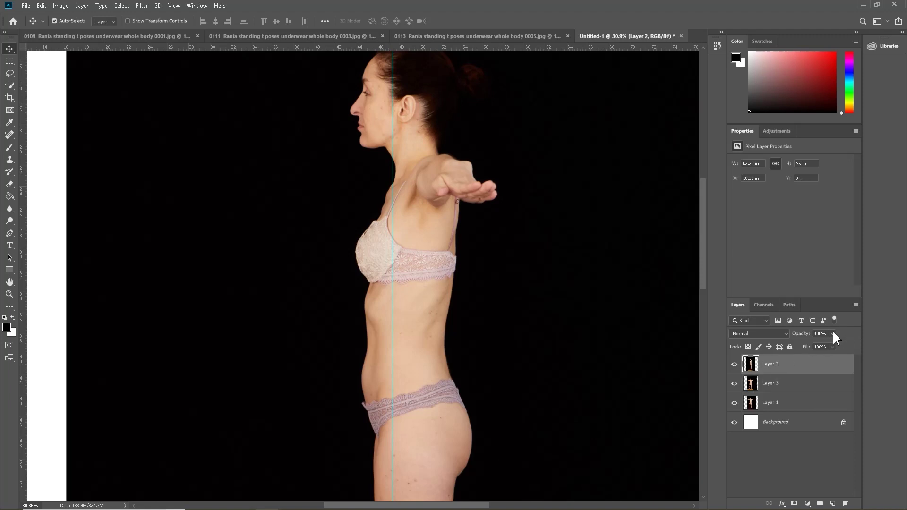
left_click_drag(815, 345, 800, 344)
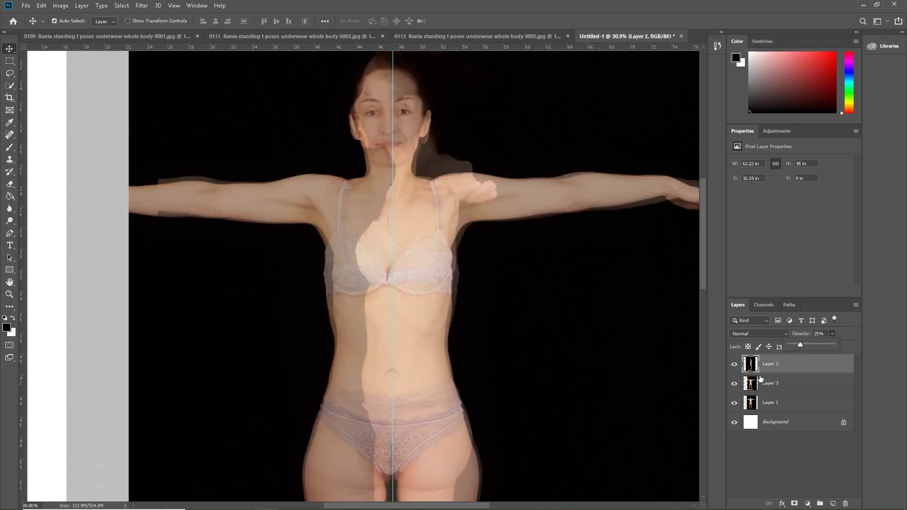
left_click(734, 383)
scroll(411, 132, "up", 2)
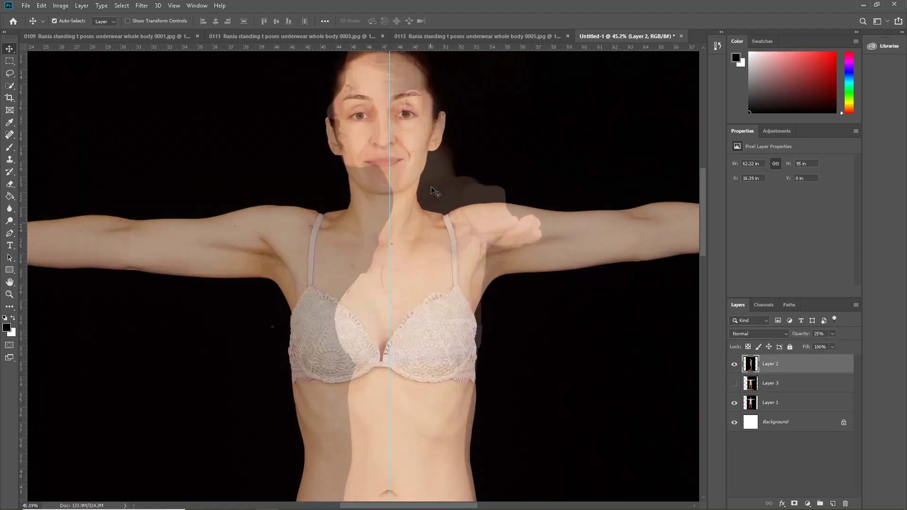
- Drag the side view across so it overlays the front view
left_click_drag(434, 199, 461, 257)
scroll(437, 211, "up", 1)
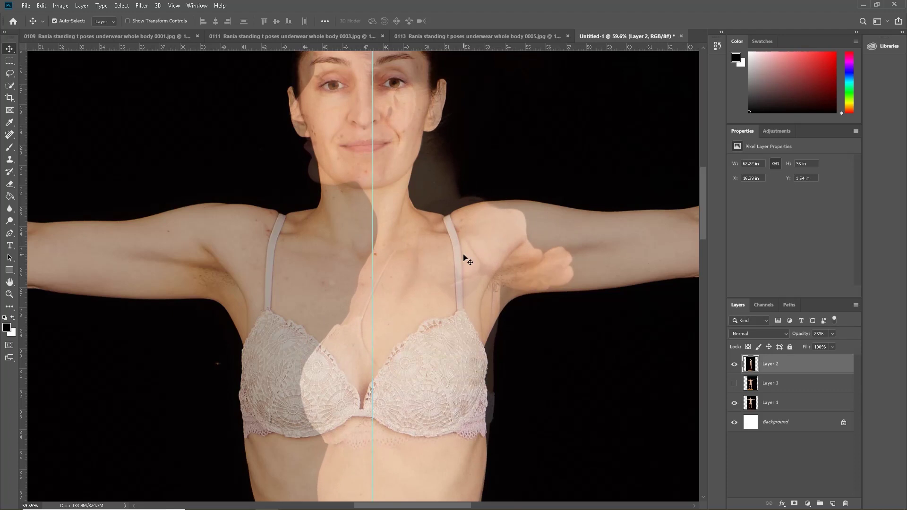
scroll(441, 282, "down", 2)
scroll(439, 284, "down", 2)
left_click_drag(401, 290, 363, 317)
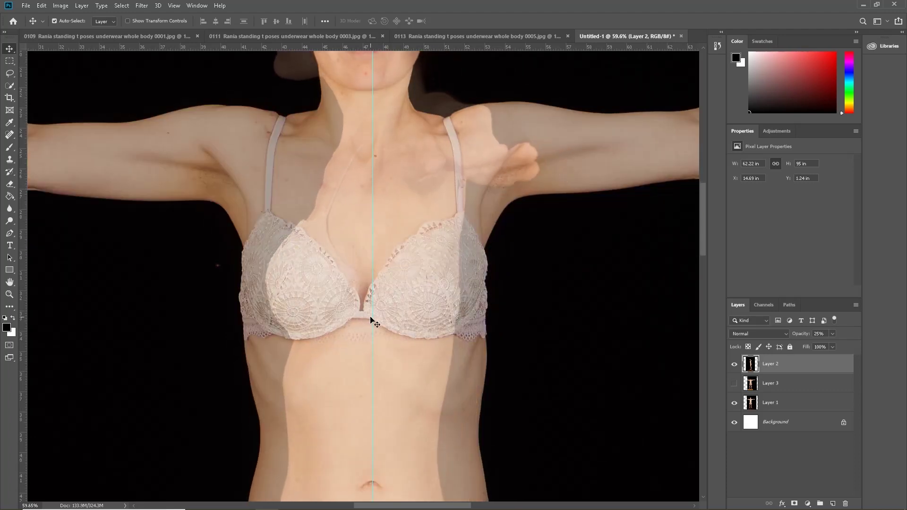
scroll(370, 318, "down", 5)
scroll(373, 307, "down", 5)
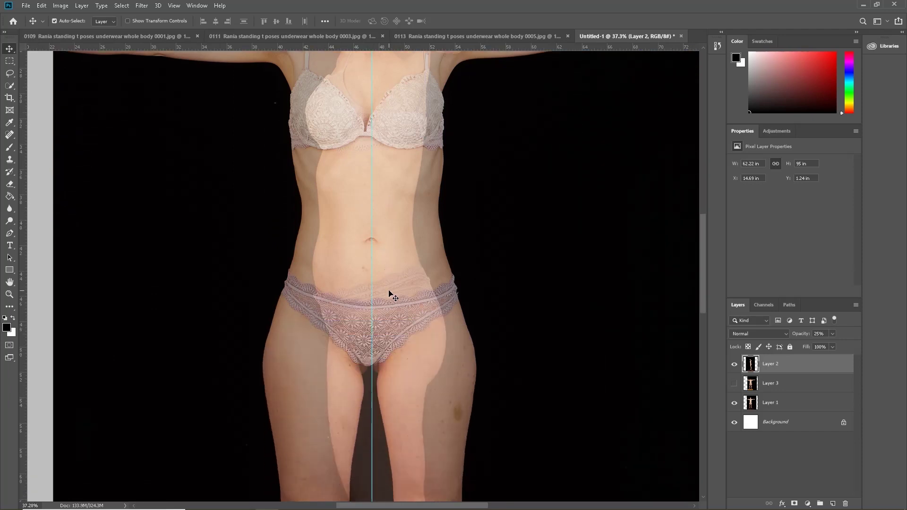
scroll(411, 308, "up", 4)
- Fine-tune the side view so its hips and feet align, ending at X 17.81 in, Y 0.9 in
mouse_move(410, 312)
left_mouse_down()
mouse_move(434, 314)
mouse_move(421, 312)
left_mouse_up()
scroll(400, 267, "down", 6)
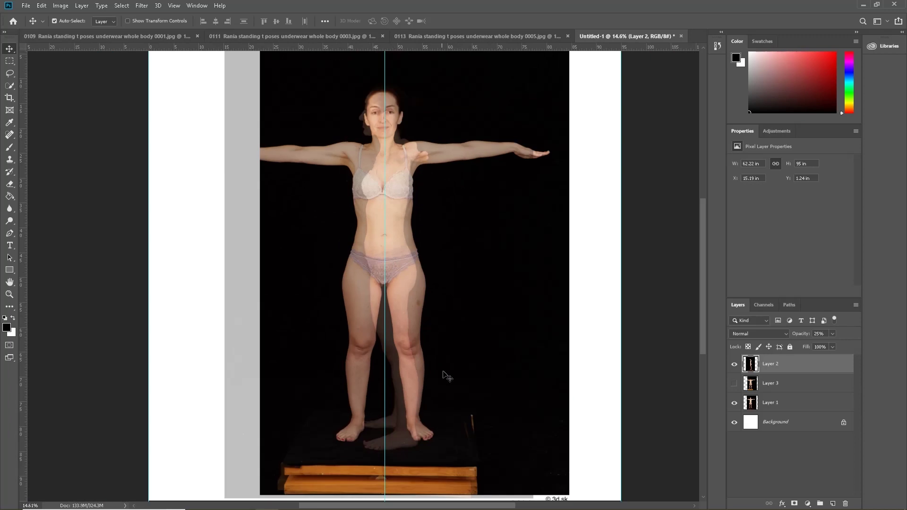
scroll(401, 420, "up", 2)
scroll(401, 421, "up", 5)
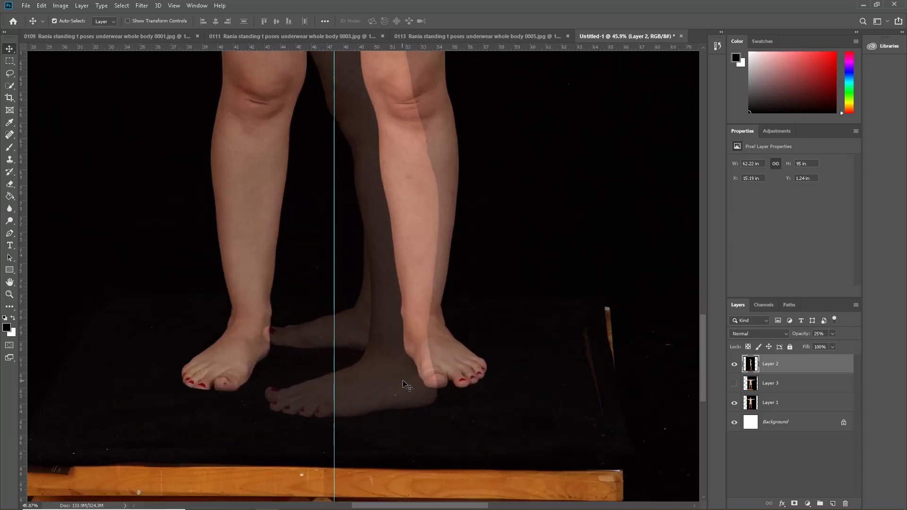
left_click_drag(405, 384, 433, 373)
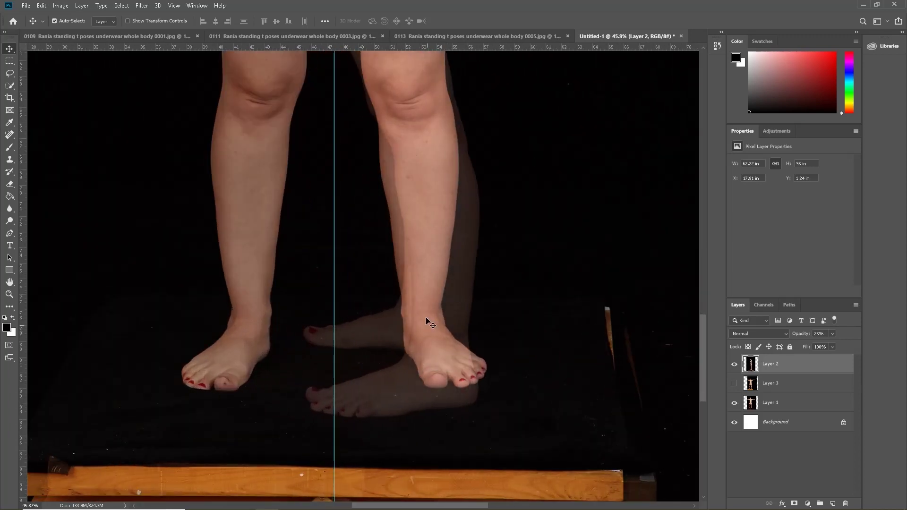
mouse_move(429, 319)
left_mouse_down()
mouse_move(427, 304)
mouse_move(427, 313)
left_mouse_up()
scroll(374, 168, "up", 3)
scroll(373, 168, "down", 5)
scroll(374, 172, "up", 5)
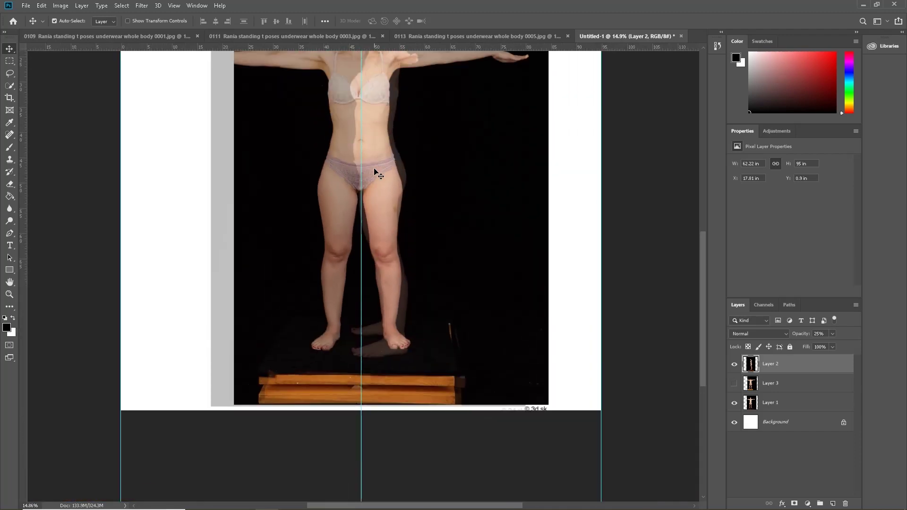
scroll(372, 170, "up", 4)
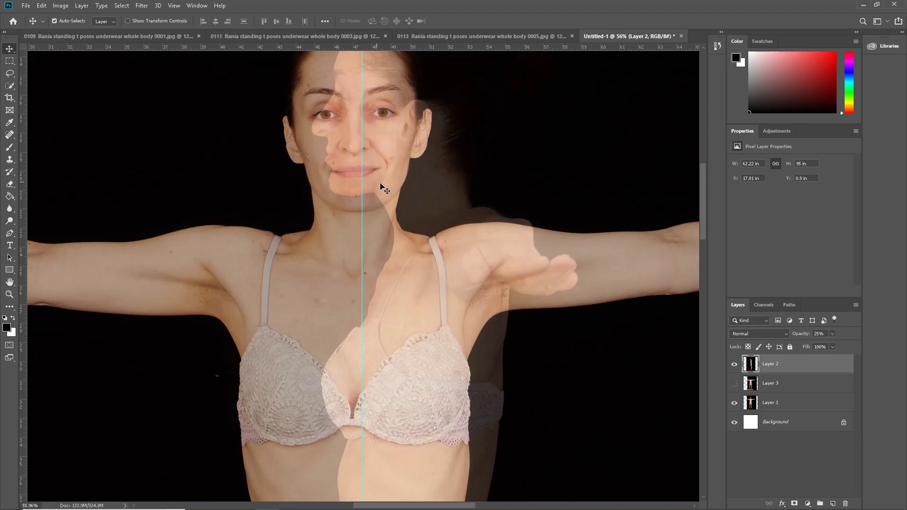
scroll(381, 186, "down", 3)
- Scale the side view to about 97.4% W by 98.8% H, placed at X 18.81 in, Y 1.09 in
key("ctrl+t")
scroll(536, 117, "up", 3)
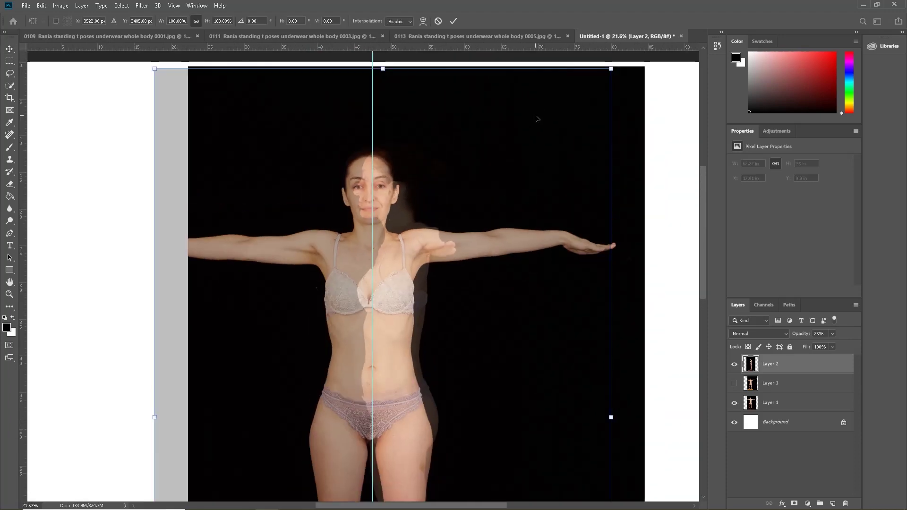
left_click_drag(611, 100, 602, 109)
scroll(381, 203, "up", 2)
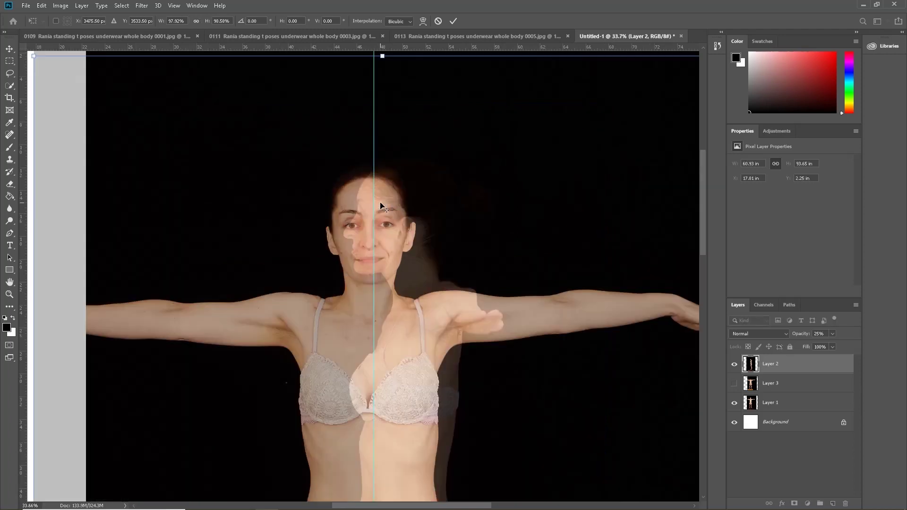
scroll(383, 206, "up", 3)
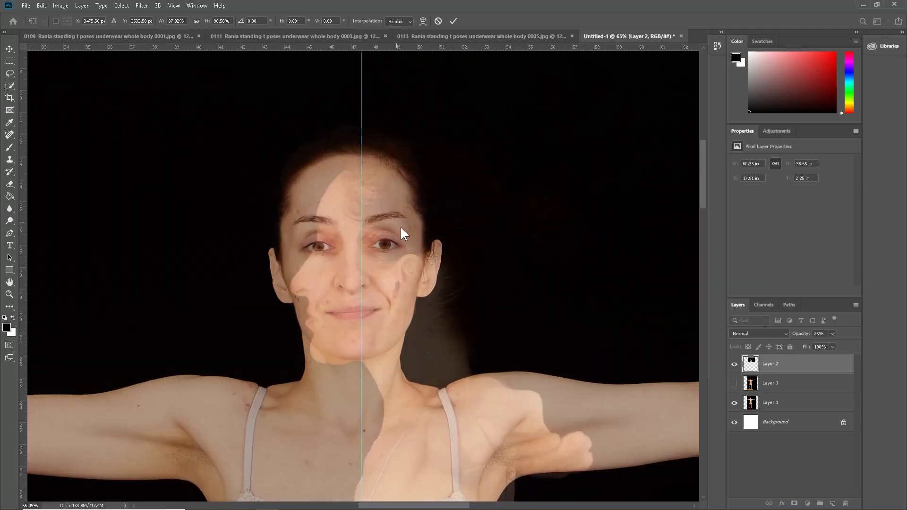
left_click_drag(407, 230, 423, 223)
scroll(424, 222, "down", 2)
scroll(424, 222, "down", 3)
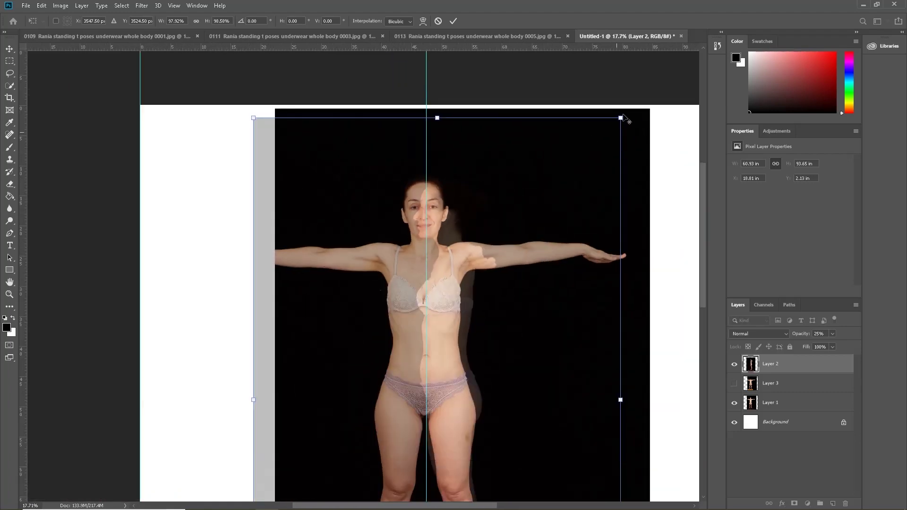
left_click_drag(621, 117, 619, 116)
key("Return")
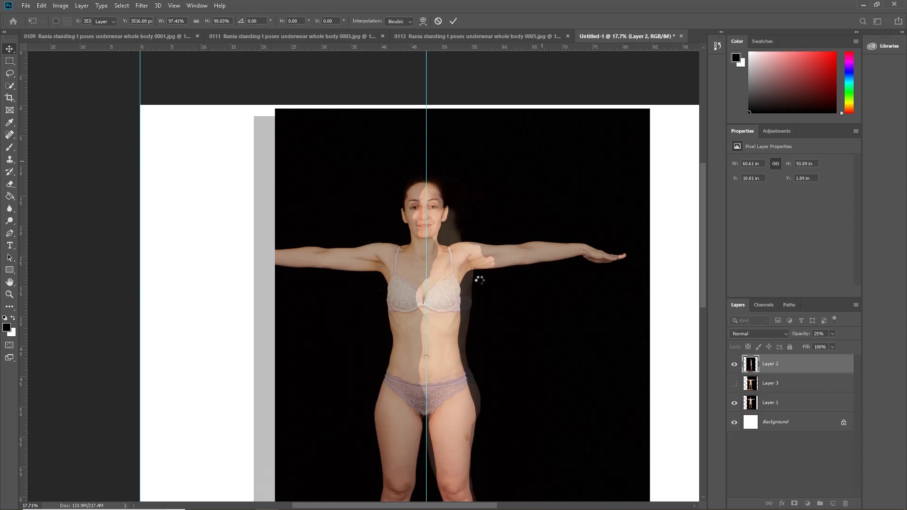
scroll(406, 385, "down", 2)
- Move the side view right and up to X 19.96 in, Y 1.71 in, and check the face alignment
scroll(406, 385, "up", 2)
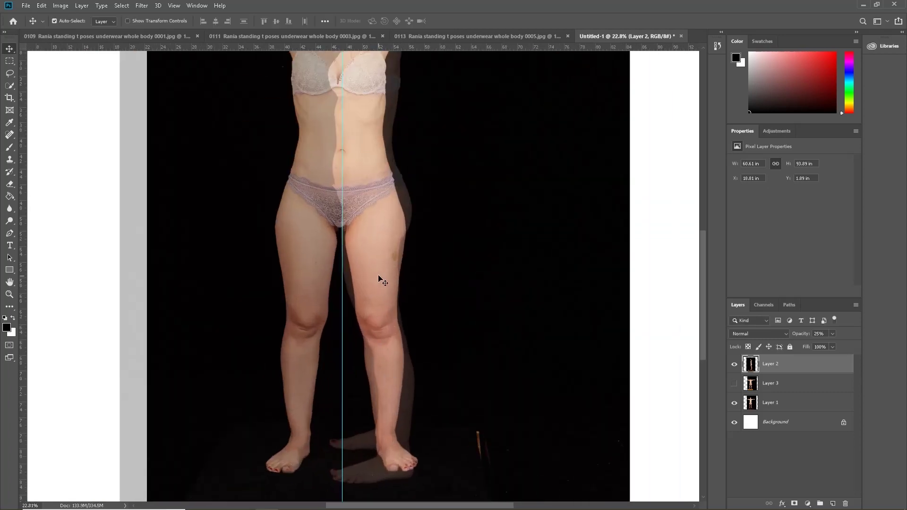
left_click_drag(381, 279, 403, 328)
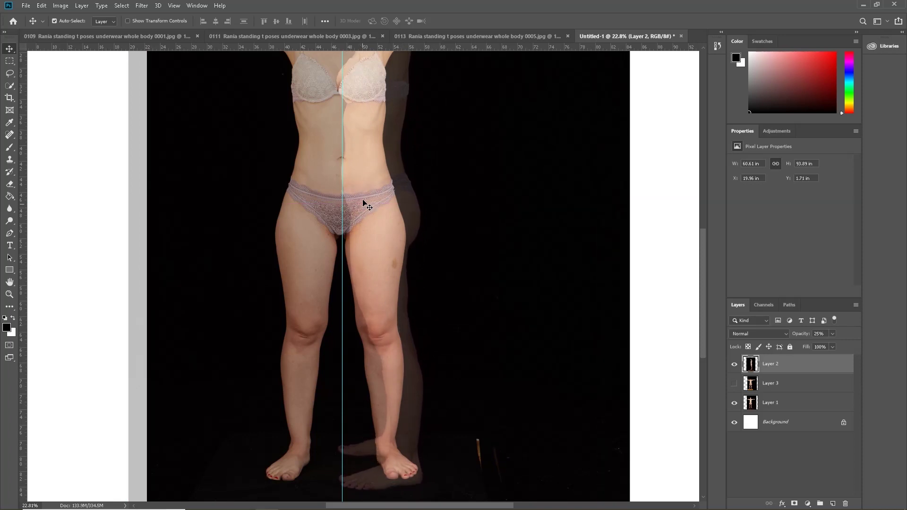
scroll(364, 189, "up", 1)
scroll(364, 176, "down", 1)
scroll(365, 175, "down", 1)
scroll(363, 178, "up", 3)
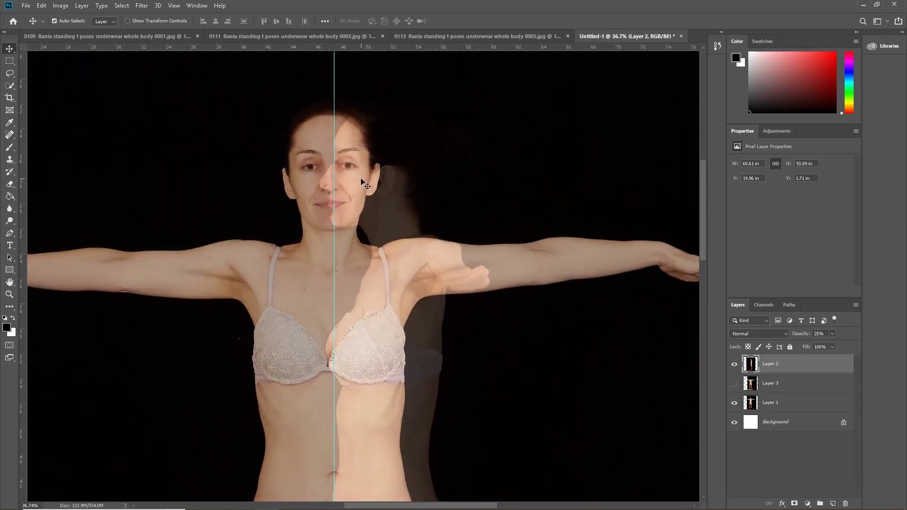
scroll(362, 182, "up", 2)
scroll(361, 205, "up", 2)
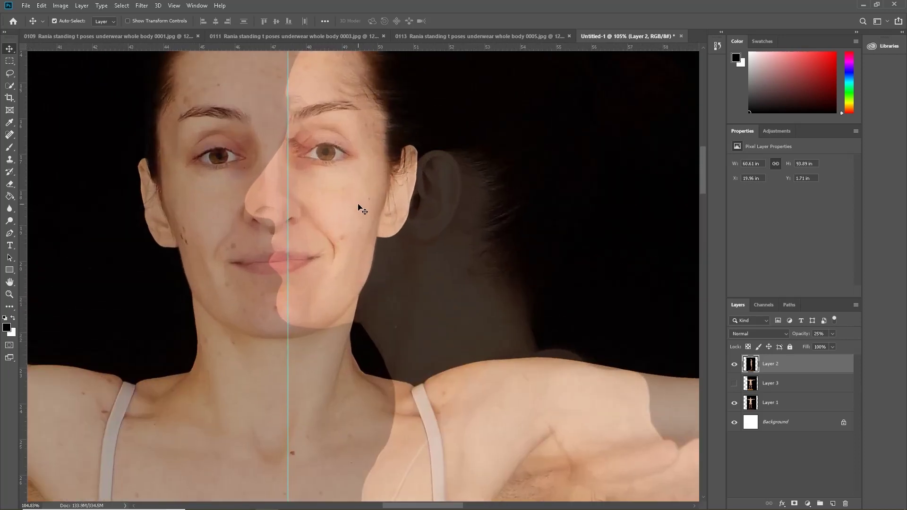
scroll(358, 204, "down", 4)
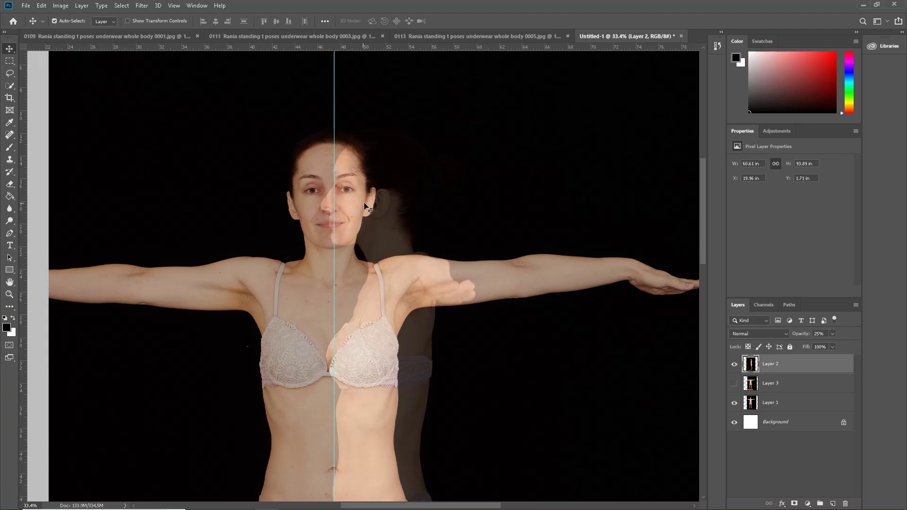
- Show the back-view Layer 3 at full opacity and compare it against the side view
left_click(734, 366)
left_click(762, 388)
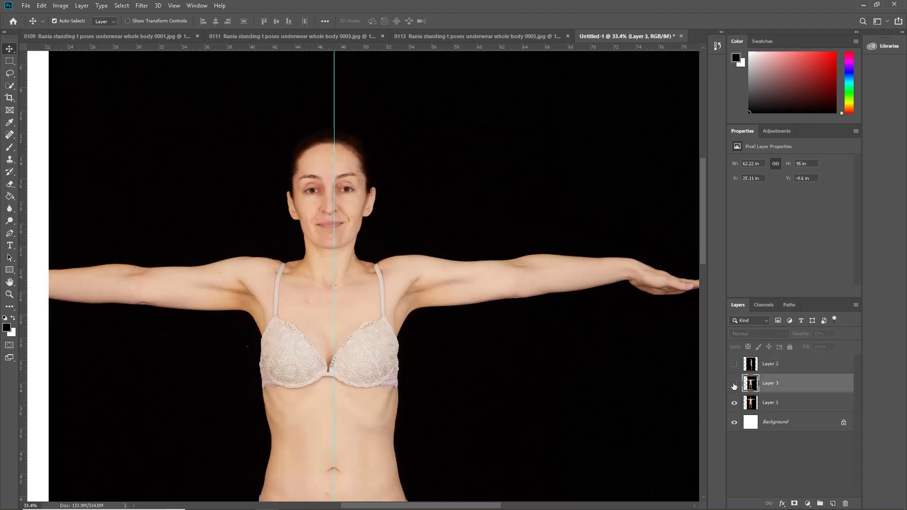
left_click(734, 383)
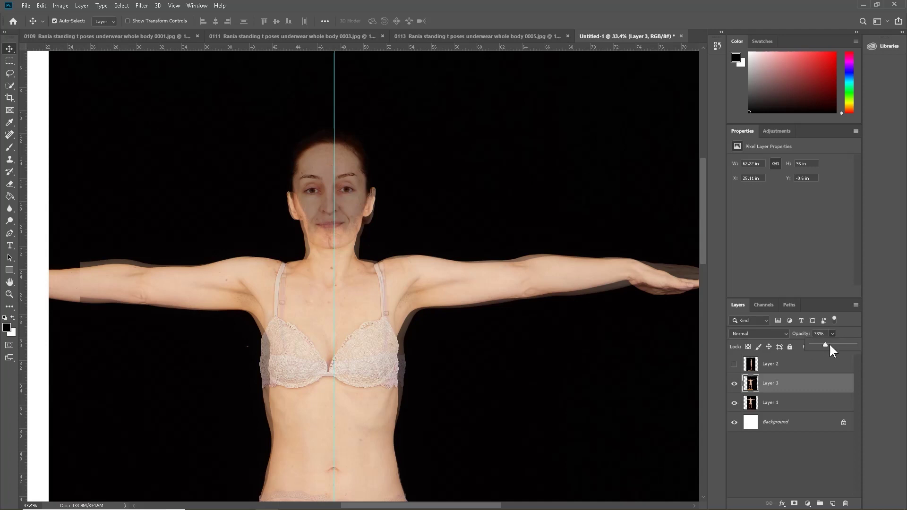
left_click_drag(826, 345, 856, 346)
left_click(734, 364)
left_click(793, 363)
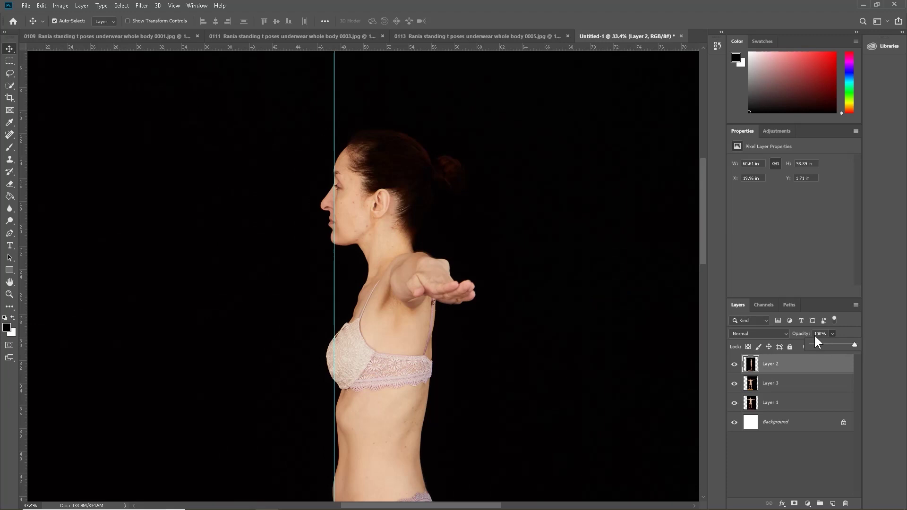
left_click(734, 364)
- Fit the canvas on screen and flip the back view against the front view, leaving it hidden
key("ctrl+0")
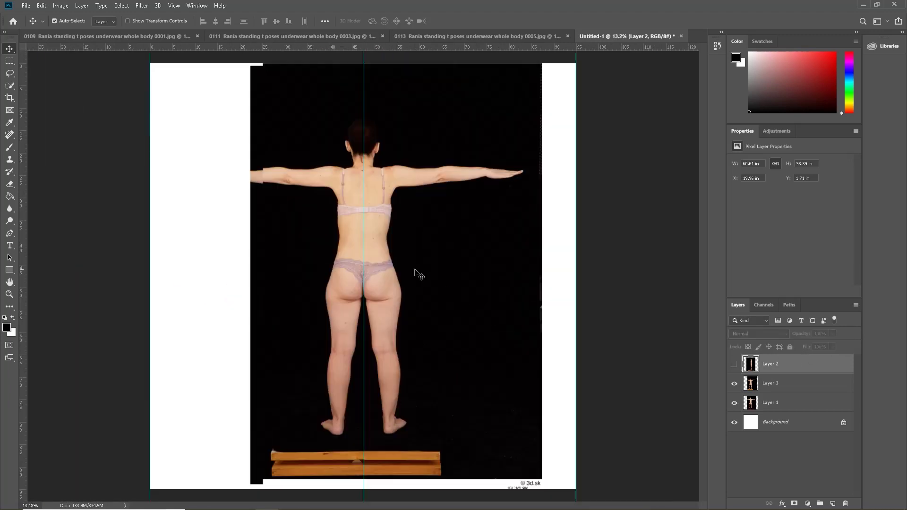
left_click(734, 385)
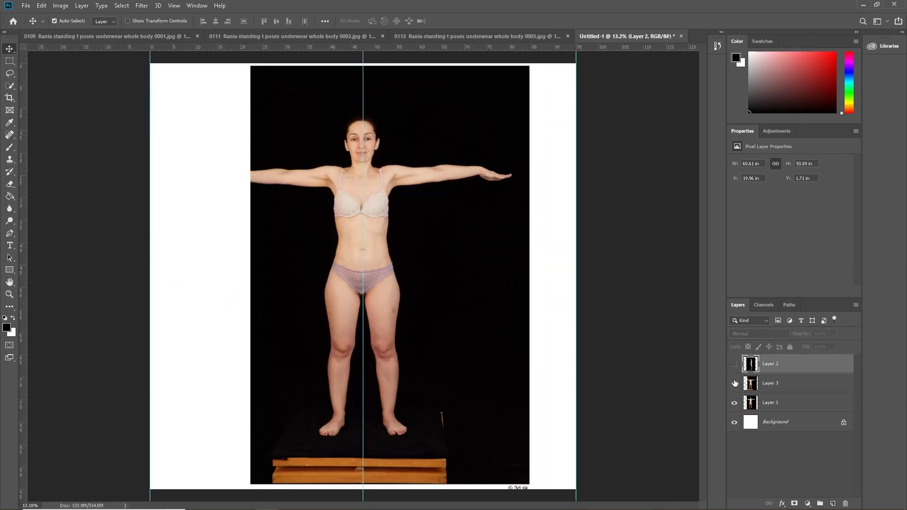
left_click(735, 383)
left_click(734, 384)
left_click(735, 384)
left_click(735, 383)
left_click(734, 383)
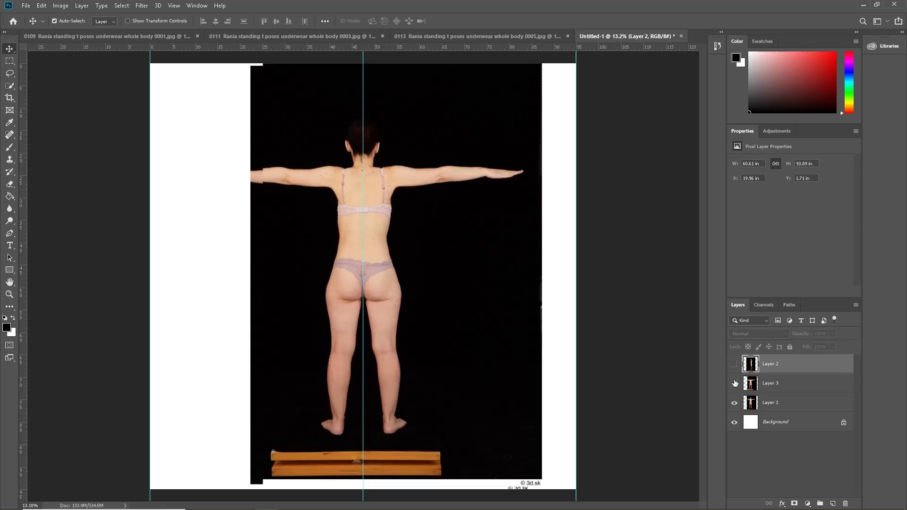
left_click(734, 383)
left_click(735, 384)
left_click(734, 383)
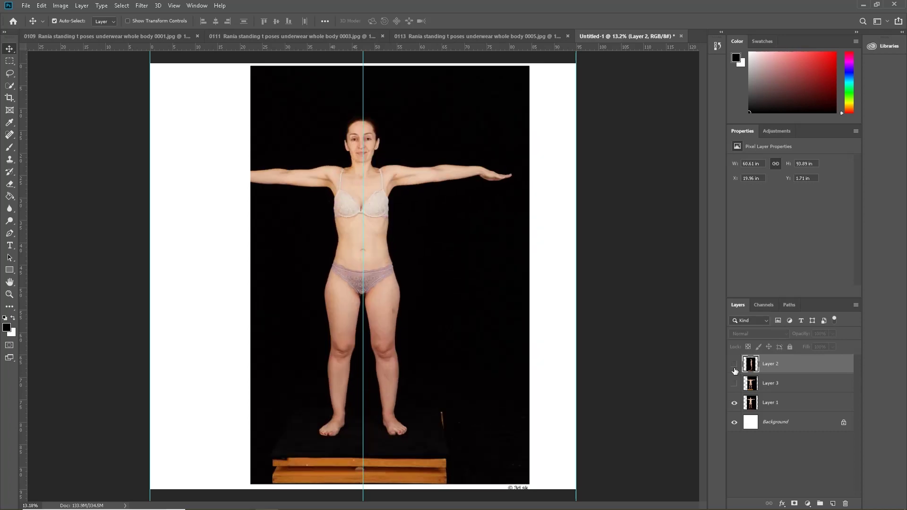
- Flip the side view against the front view, leave it hidden, and select Layer 1
left_click(735, 367)
left_click(736, 366)
double_click(735, 366)
left_click(736, 366)
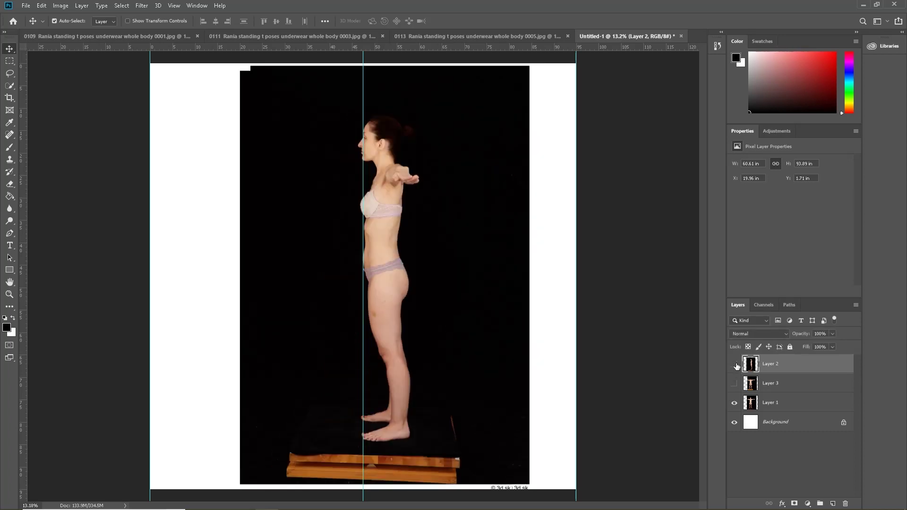
left_click(735, 365)
left_click(735, 365)
left_click(735, 365)
left_click(735, 365)
left_click(735, 365)
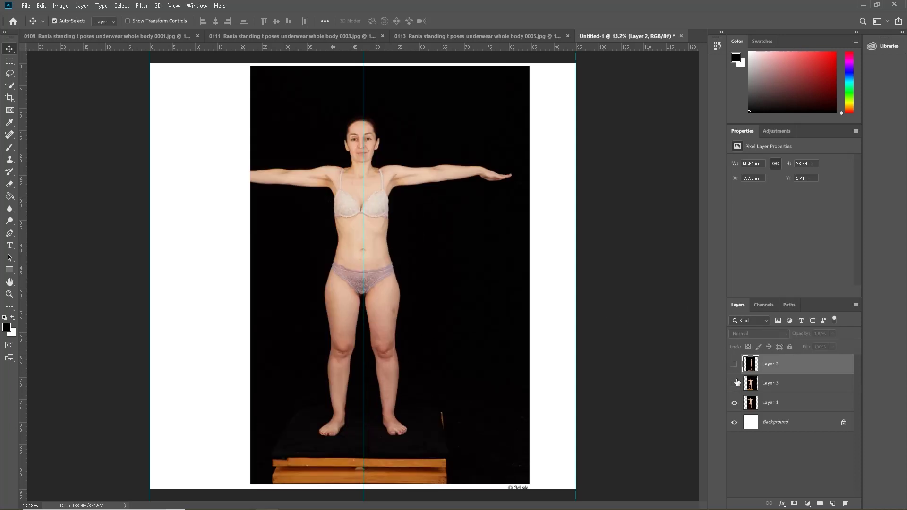
left_click(750, 405)
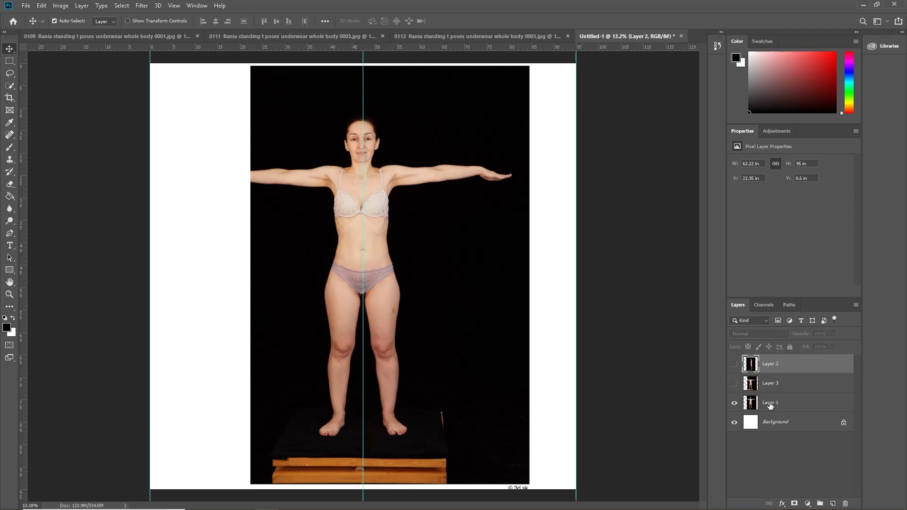
- Set up Save As in Desktop/3D.SK/Tutorials/Rania Studio as a JPEG named Front
left_click(26, 5)
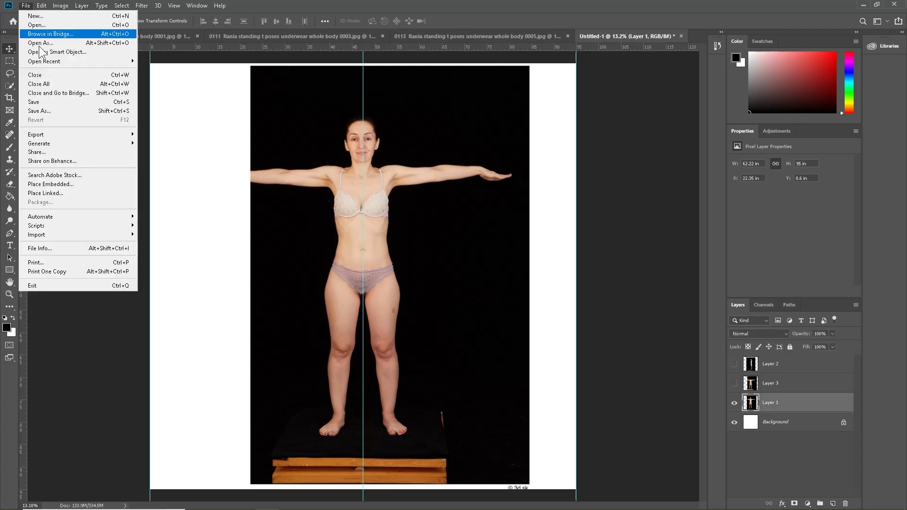
left_click(66, 111)
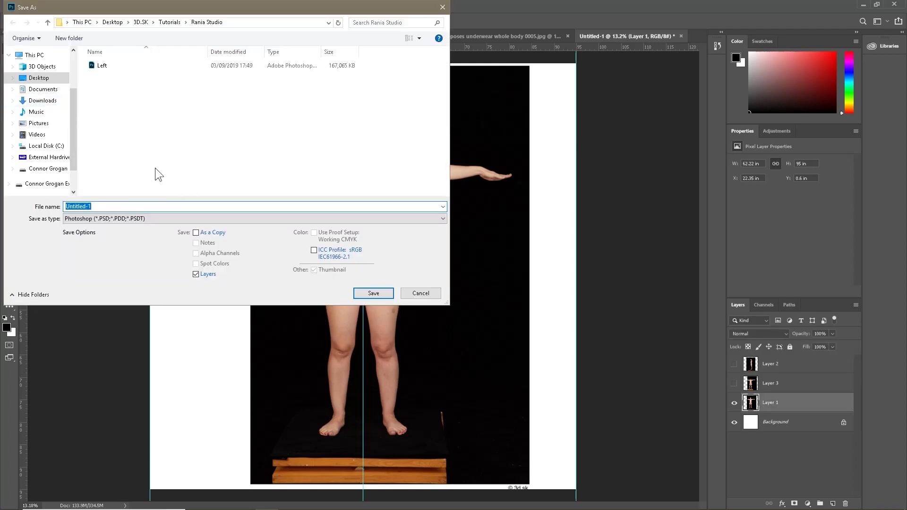
left_click(173, 22)
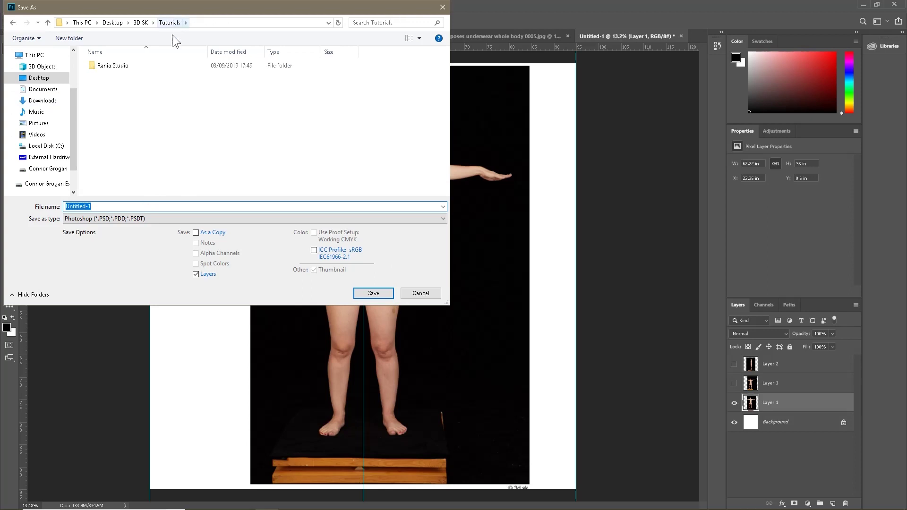
double_click(164, 64)
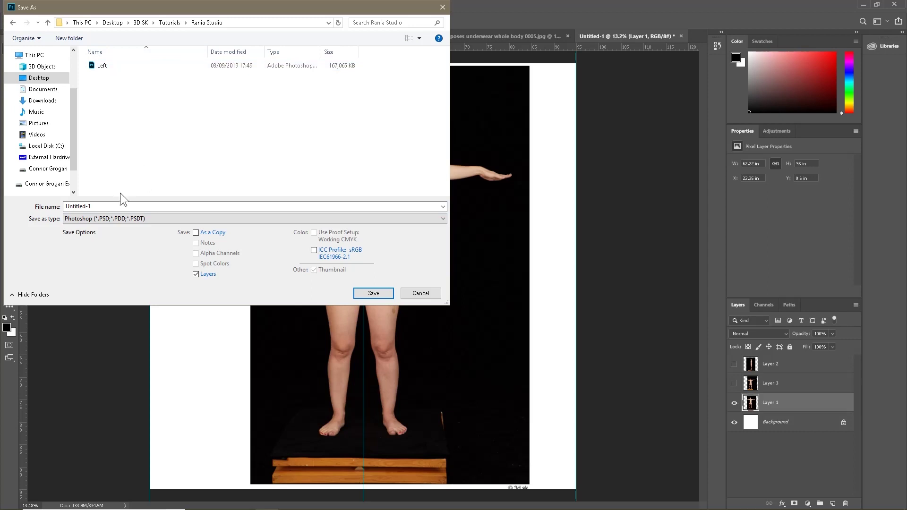
left_click(121, 206)
left_click(130, 215)
left_click(129, 290)
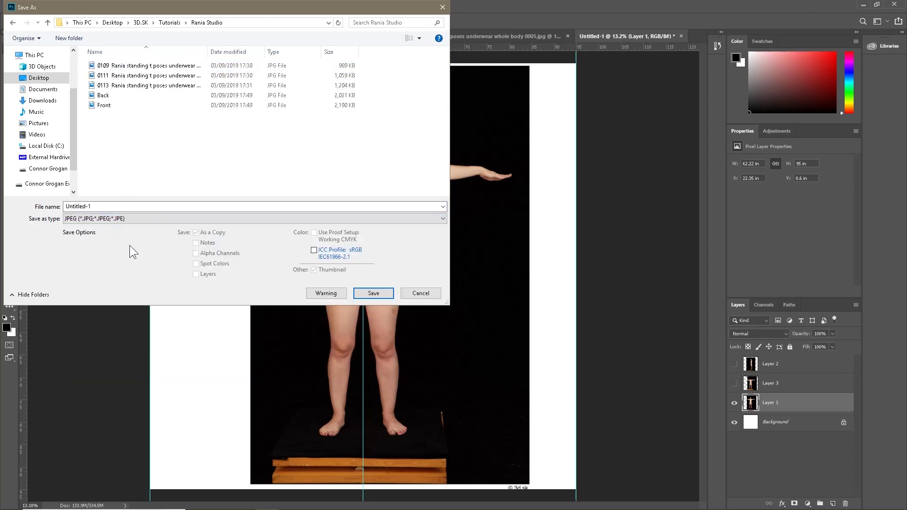
left_click(140, 205)
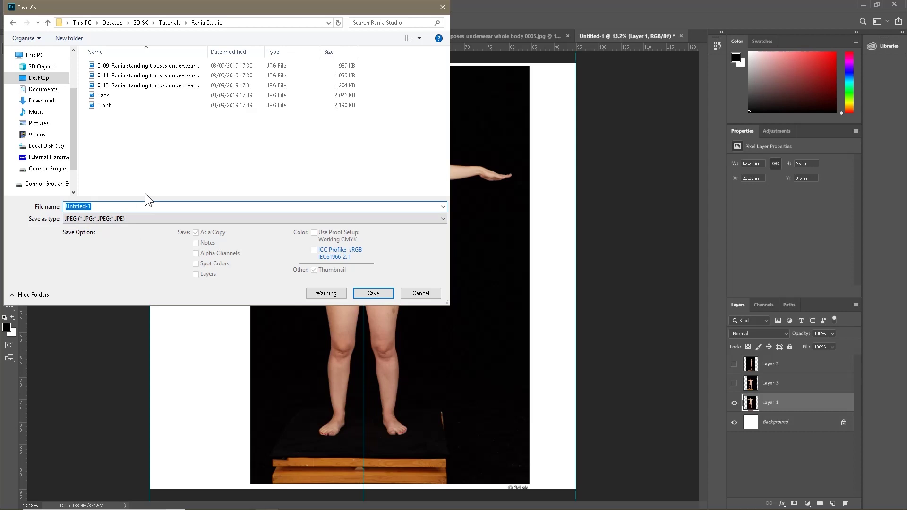
type("Front")
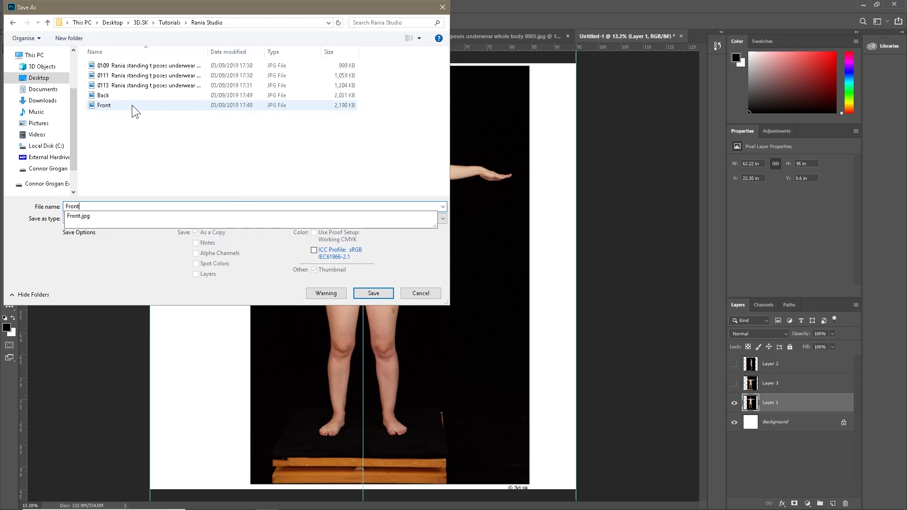
left_click(202, 180)
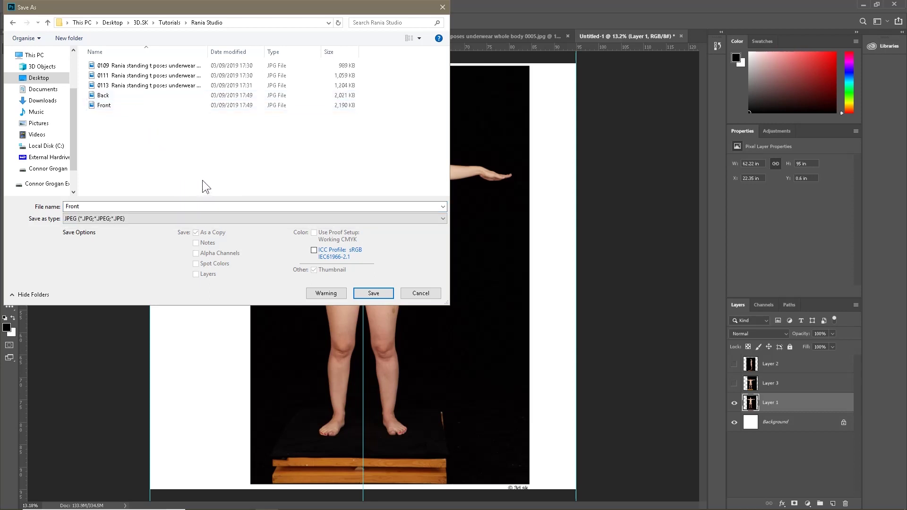
- Save Front, then show only the back-view Layer 3 and cancel a Save As
left_click(413, 293)
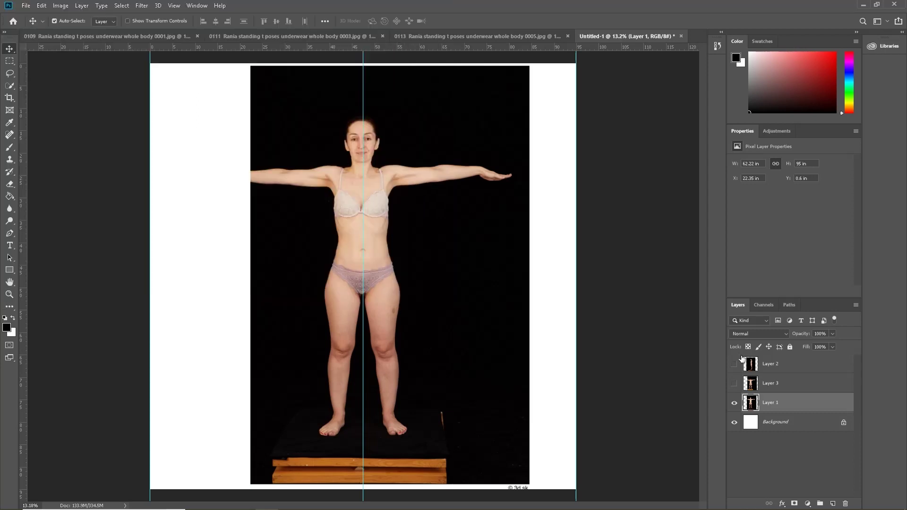
left_click(734, 383)
left_click(735, 402)
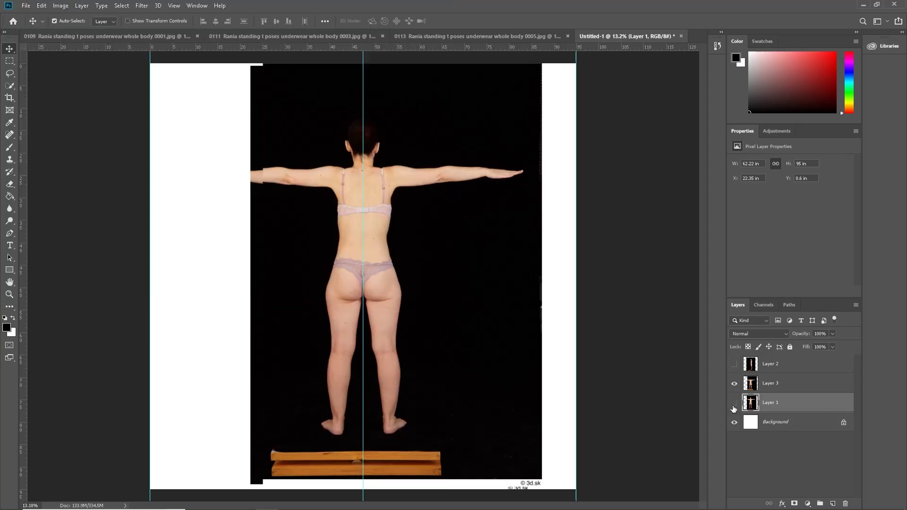
left_click(25, 9)
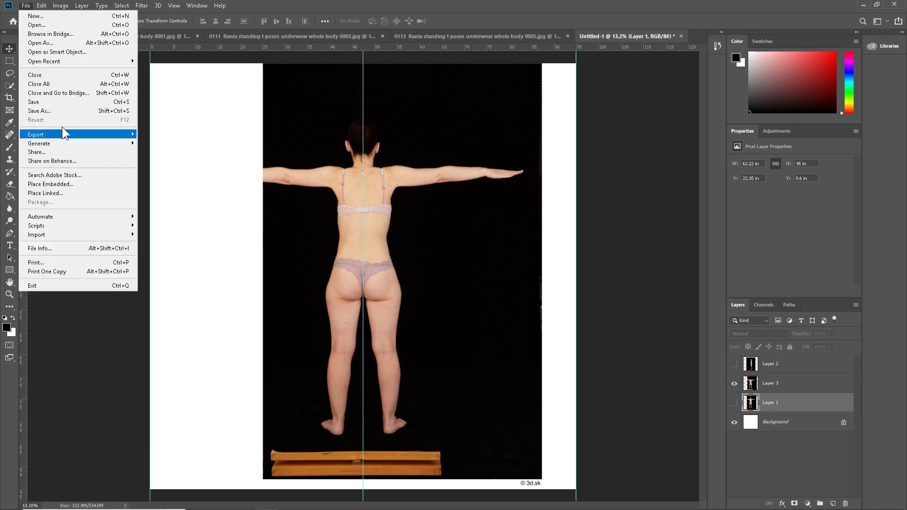
left_click(55, 113)
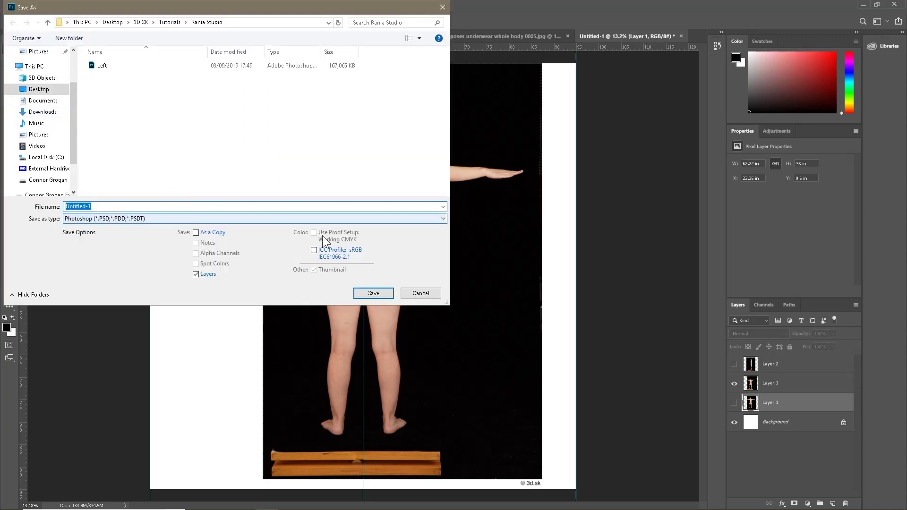
left_click(412, 294)
- Make the side-view Layer 2 the only visible layer, opening and cancelling Save As
left_click(773, 365)
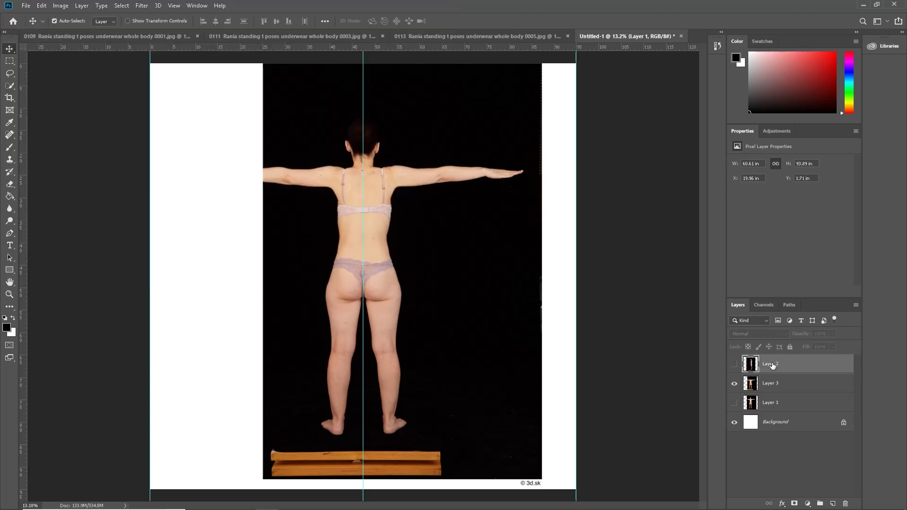
left_click(734, 365)
left_click(735, 384)
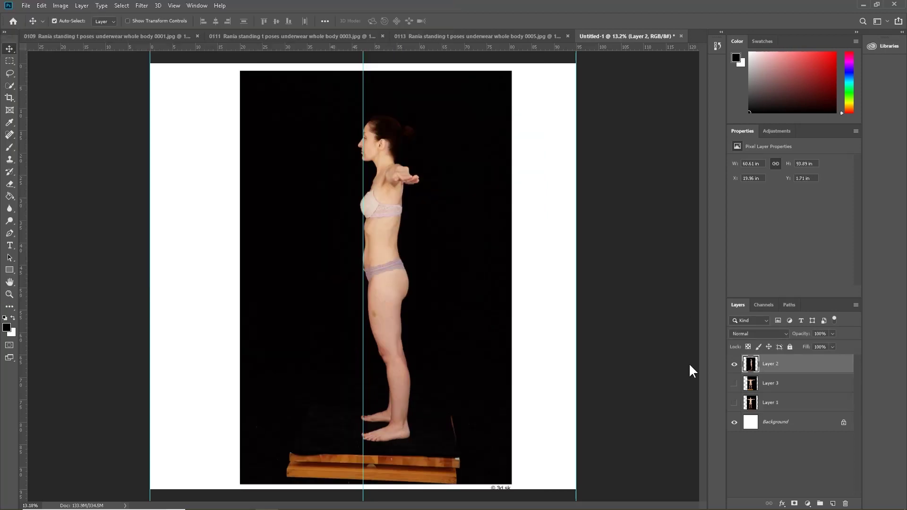
left_click(25, 6)
left_click(51, 110)
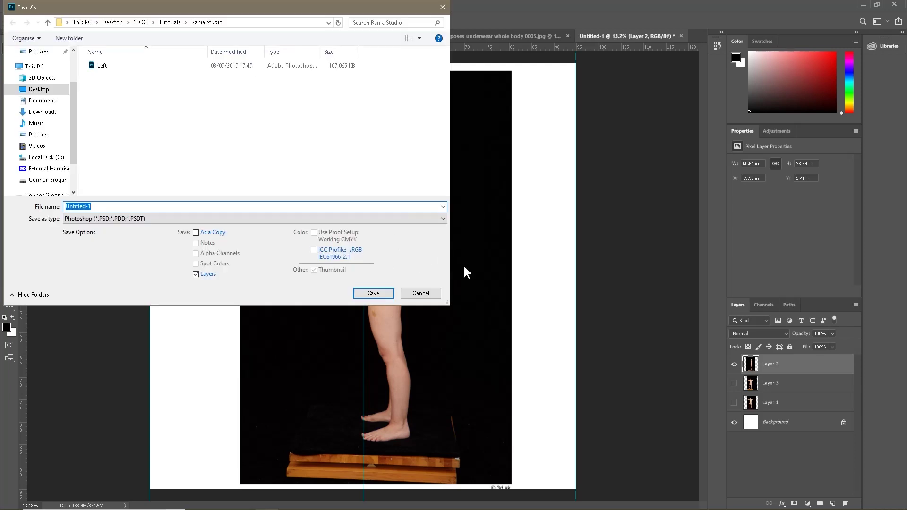
left_click(432, 294)
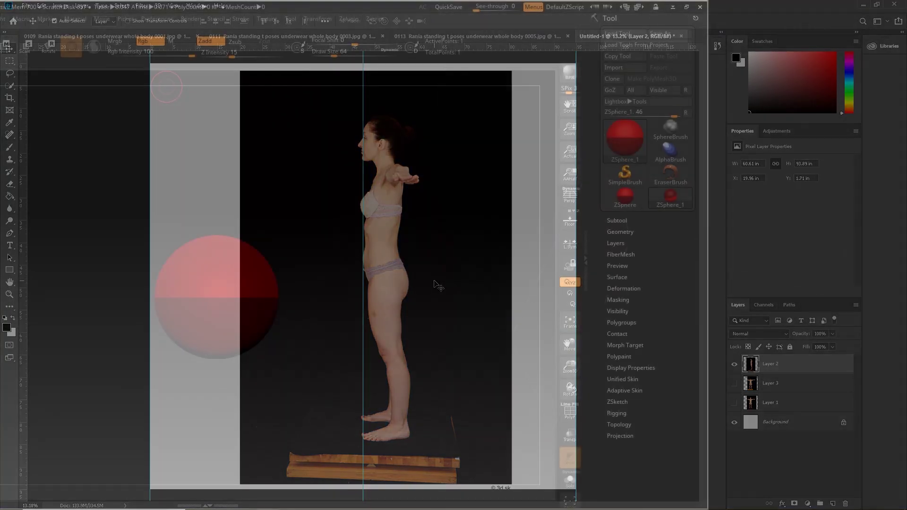
- In 3ds Max, select the back reference plane, open the Material Editor, and pick the strip's left corner vertex
key("shift+z")
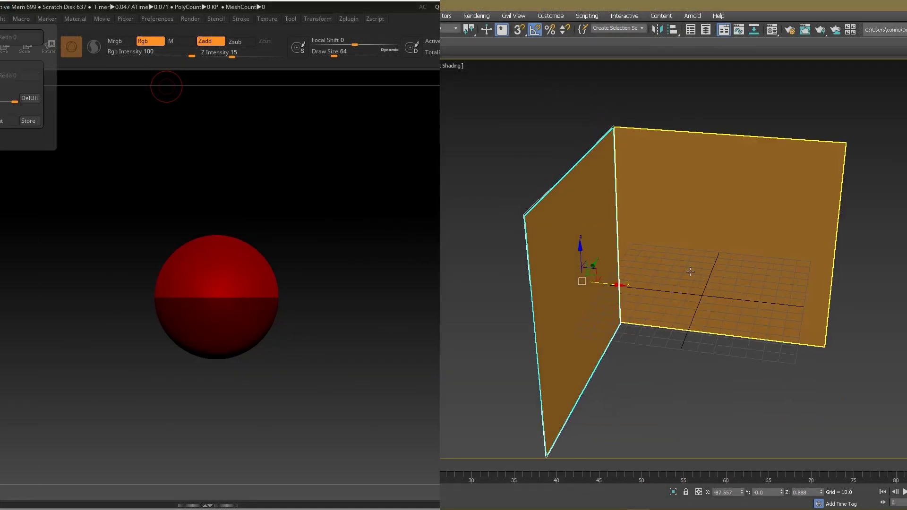
left_click(774, 206)
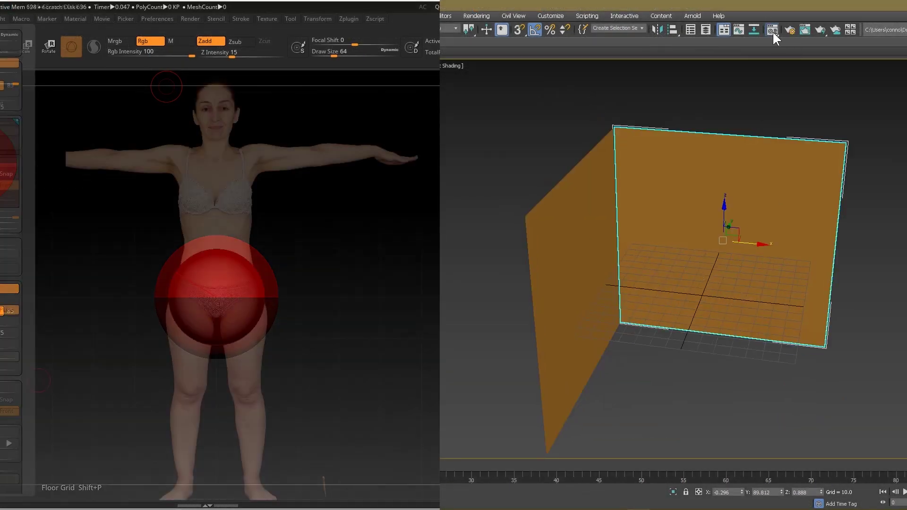
left_click(772, 30)
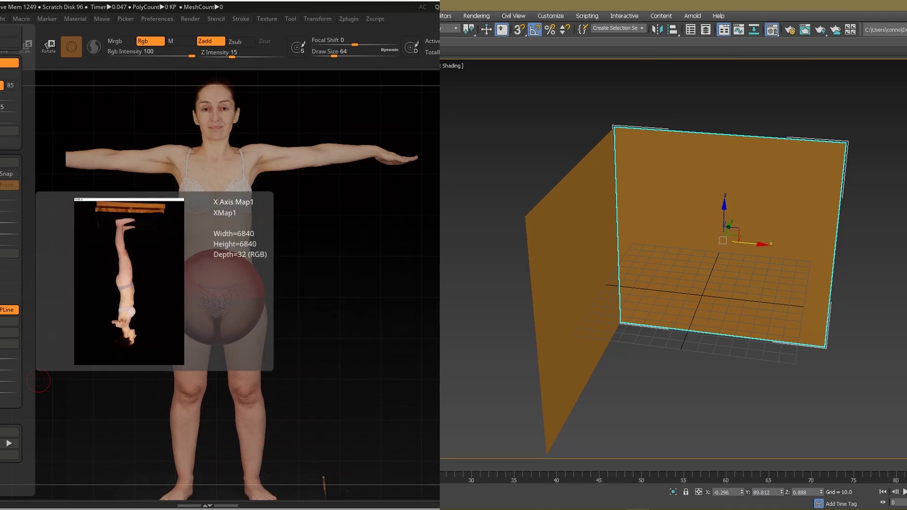
left_click(38, 381)
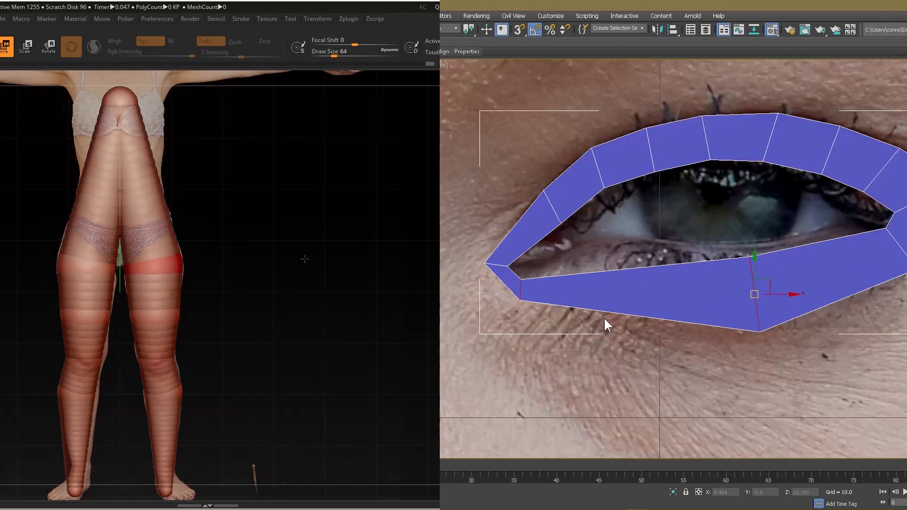
left_click(486, 262)
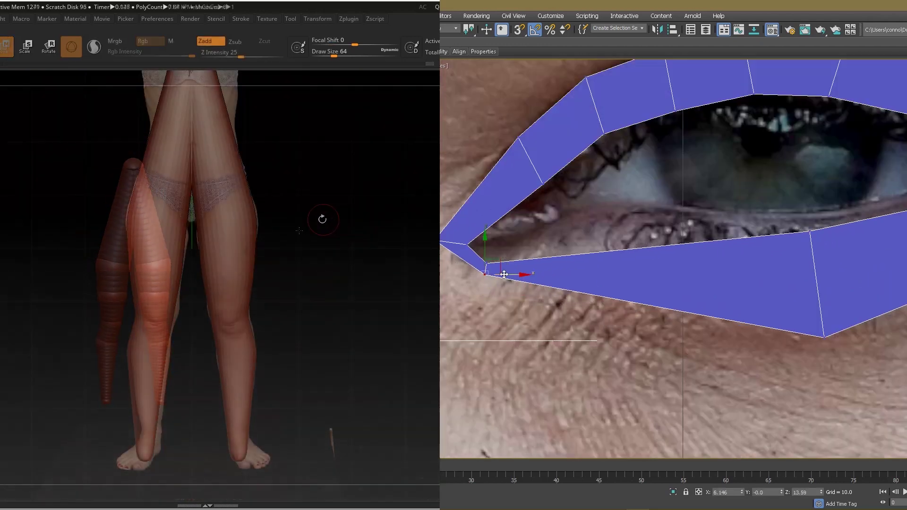